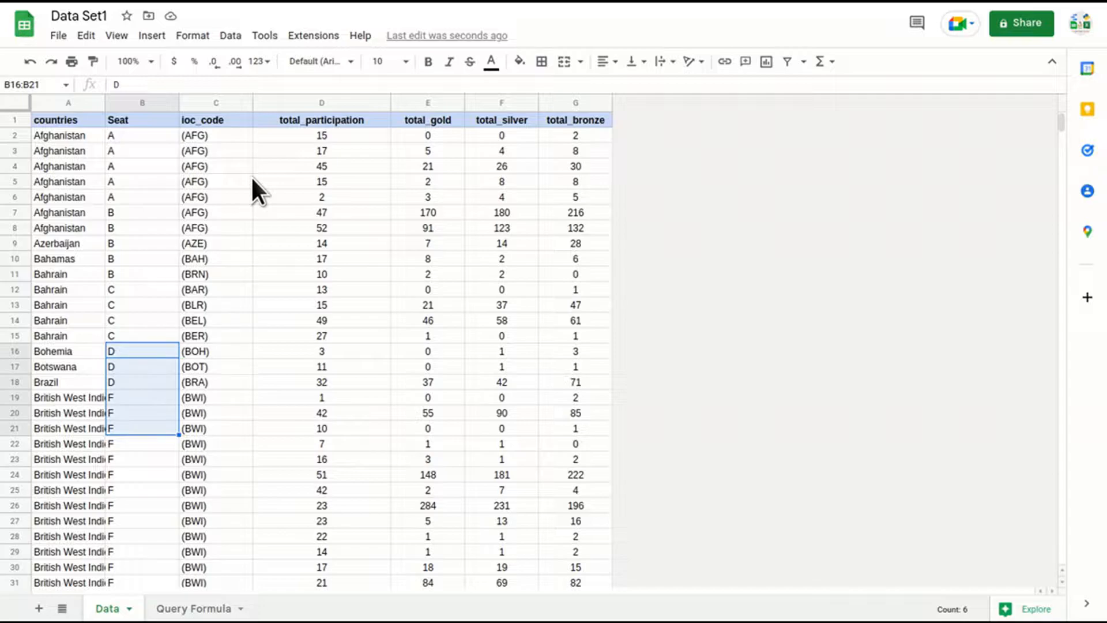
# Review the Data sheet's full table in columns A to G, focusing on the countries and total_participation columns
pyautogui.moveTo(70, 102); pyautogui.dragTo(656, 105)
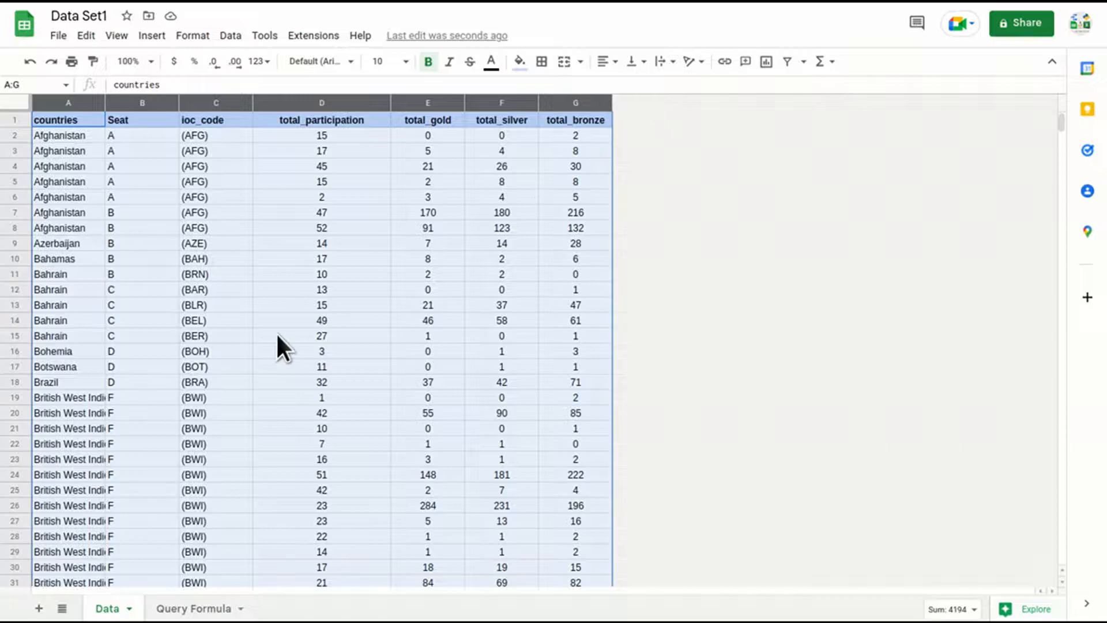
pyautogui.click(277, 335)
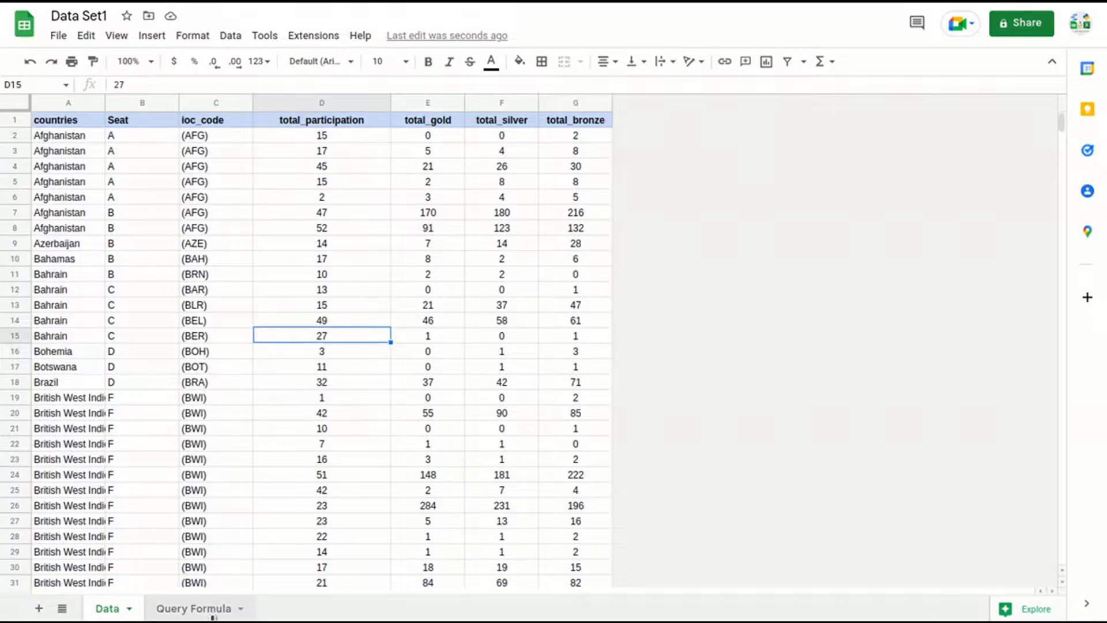
pyautogui.click(72, 103)
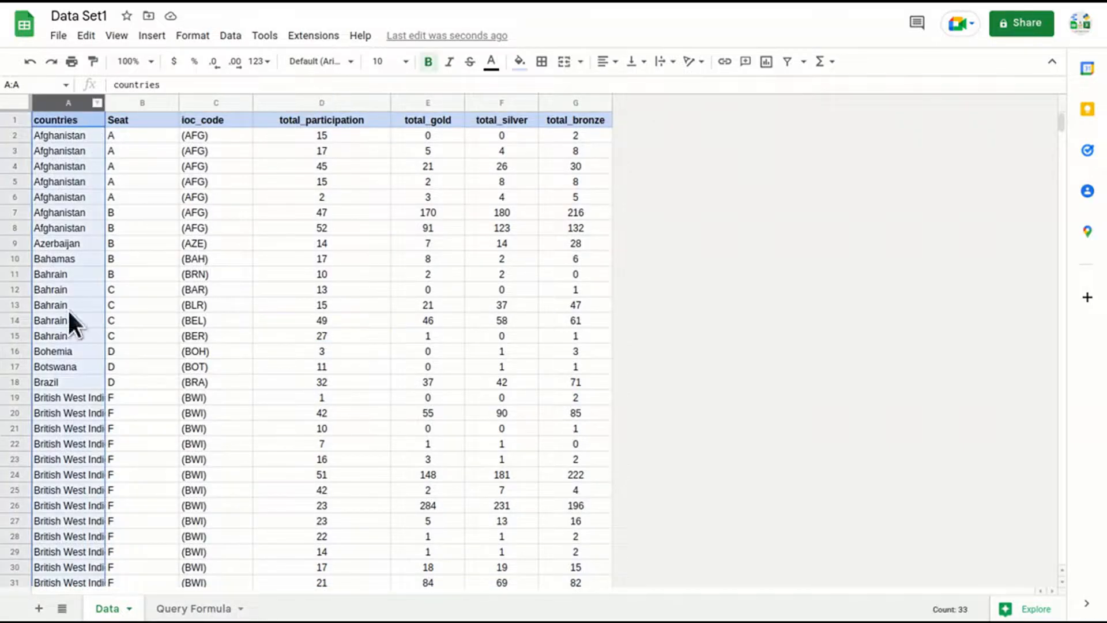
pyautogui.click(328, 103)
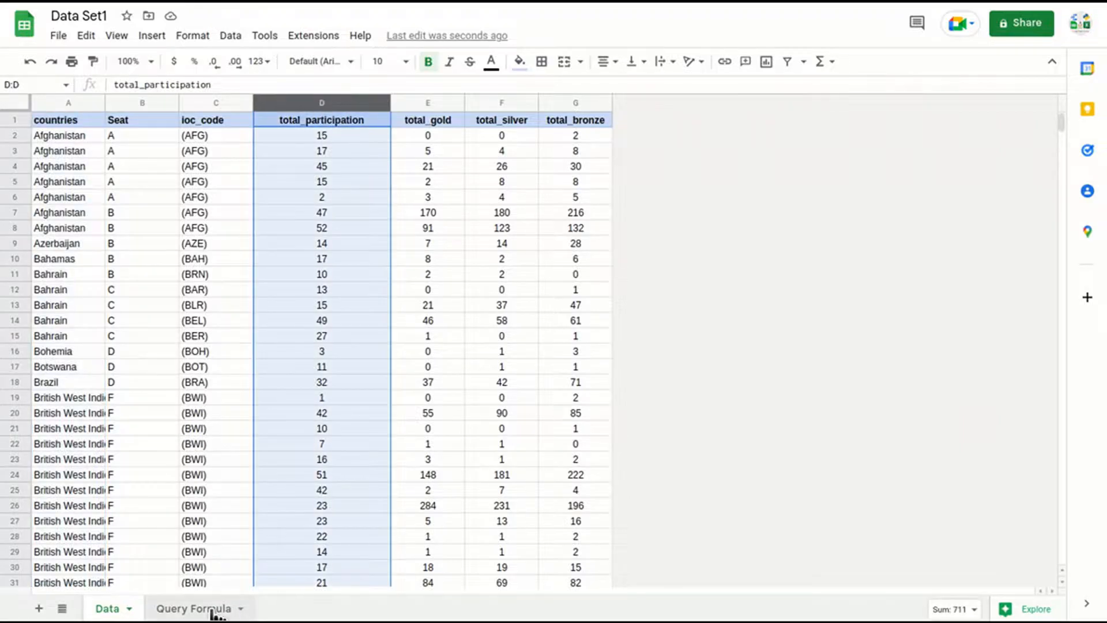
# Start a QUERY formula in cell A1 of the Query Formula sheet
pyautogui.click(194, 608)
pyautogui.click(79, 119)
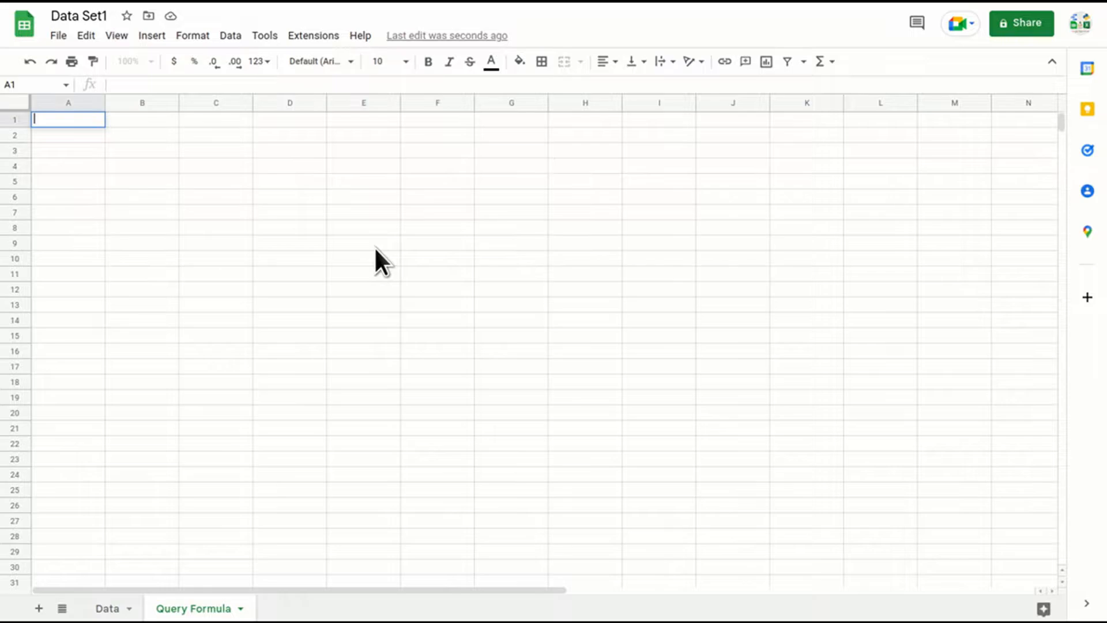
pyautogui.write('=query')
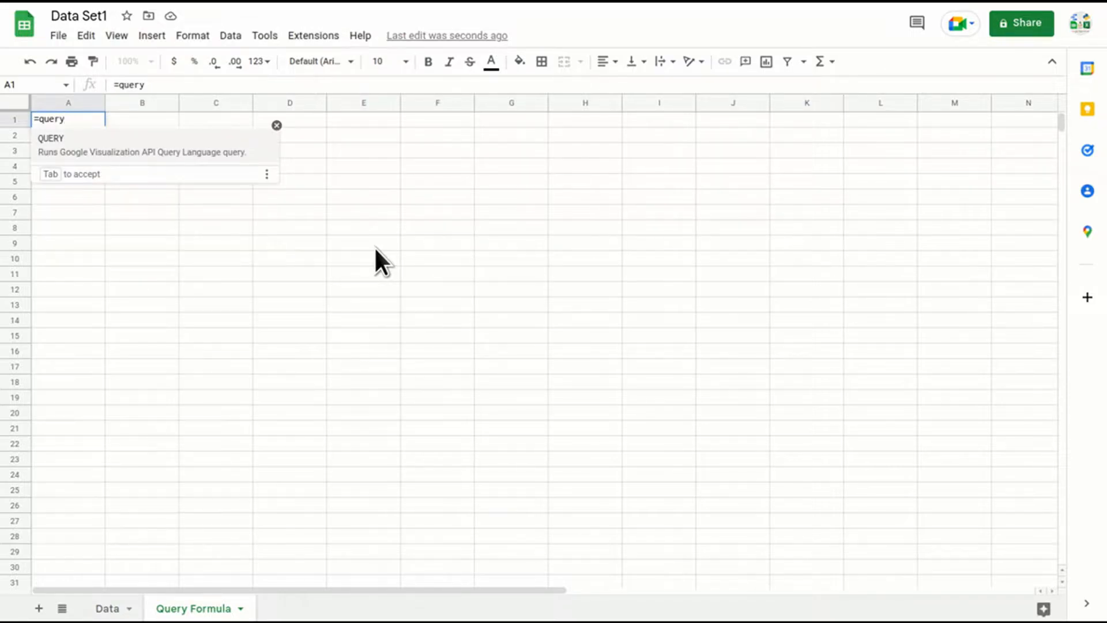
pyautogui.write('(')
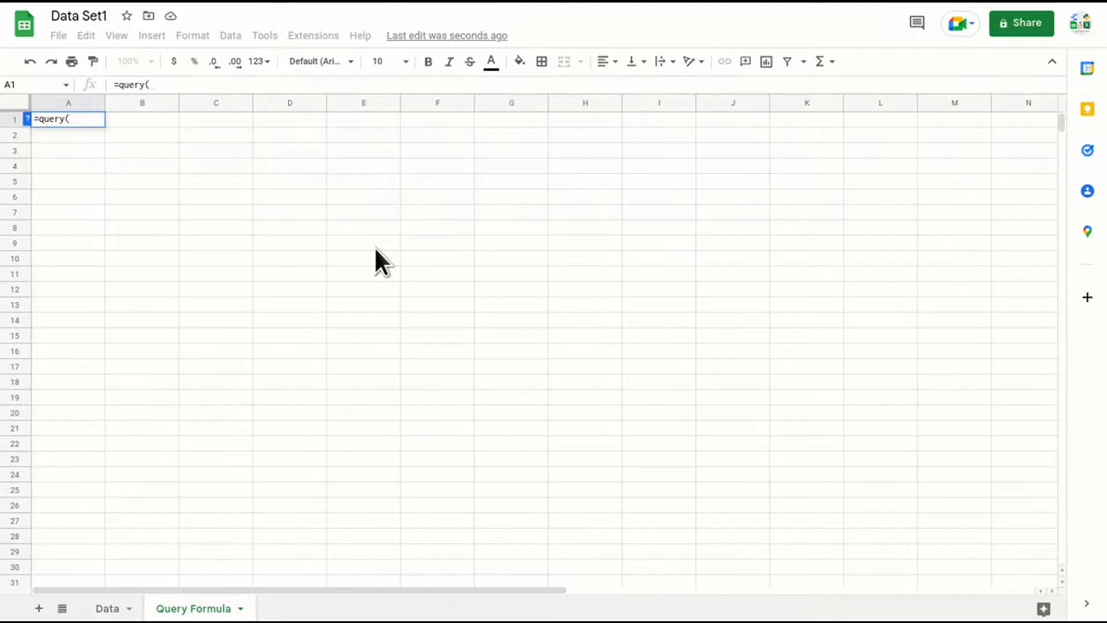
pyautogui.press('BackSpace')
pyautogui.click(118, 143)
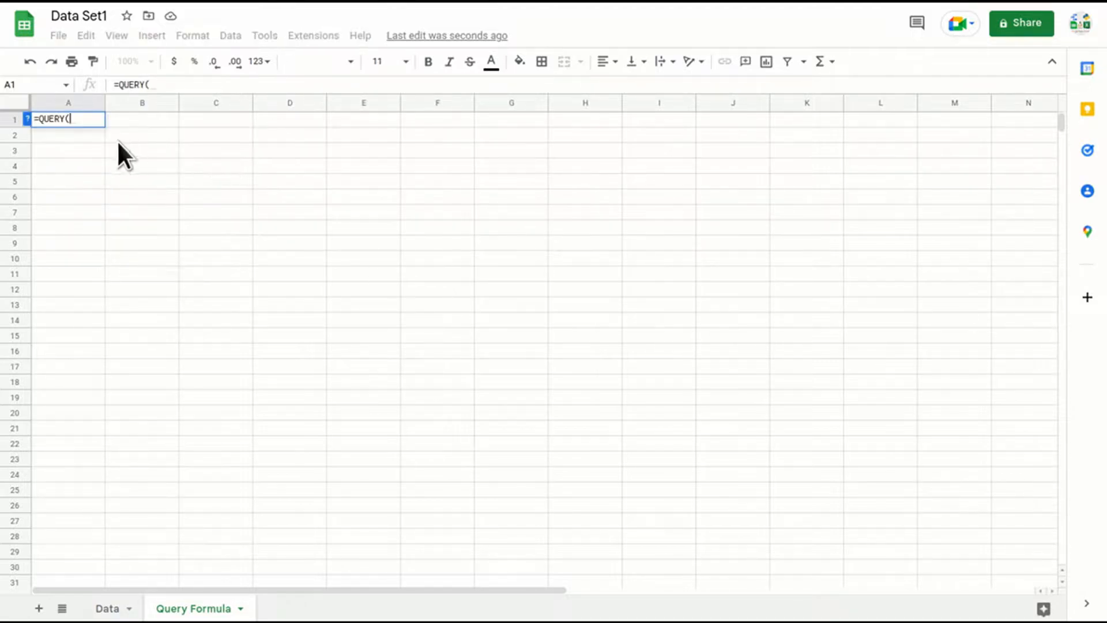
# Set the QUERY formula's data range to Data!A1:G, covering all seven columns of the Data sheet
pyautogui.click(115, 608)
pyautogui.click(80, 161)
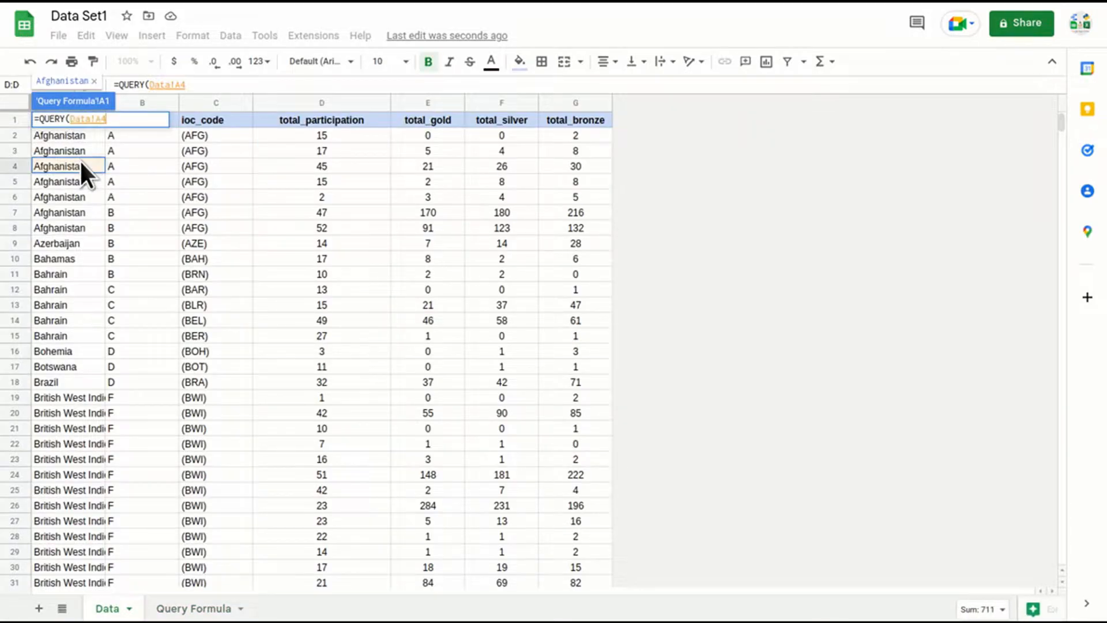
pyautogui.press('Up')
pyautogui.press('Up')
pyautogui.press('Up')
pyautogui.hotkey('shift', 'Right')
pyautogui.hotkey('shift', 'Right')
pyautogui.hotkey('shift', 'Right')
pyautogui.hotkey('shift', 'Right')
pyautogui.hotkey('shift', 'Right')
pyautogui.hotkey('shift', 'Right')
pyautogui.hotkey('shift', 'Down')
pyautogui.hotkey('shift', 'Down')
pyautogui.hotkey('shift', 'Down')
pyautogui.hotkey('shift', 'Down')
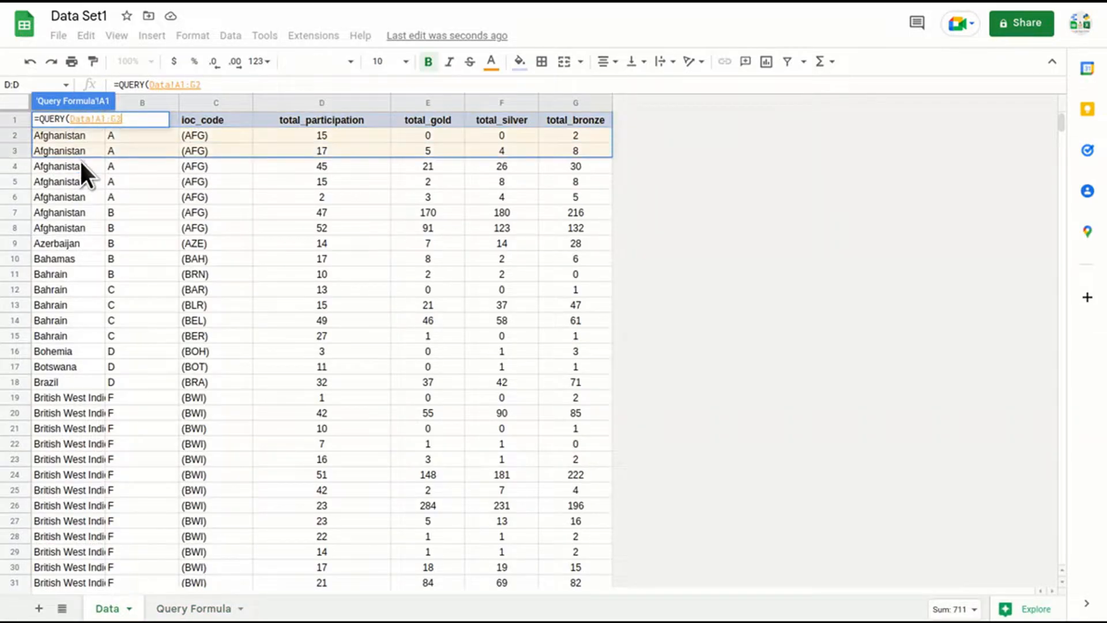
pyautogui.hotkey('ctrl', 'shift', 'Down')
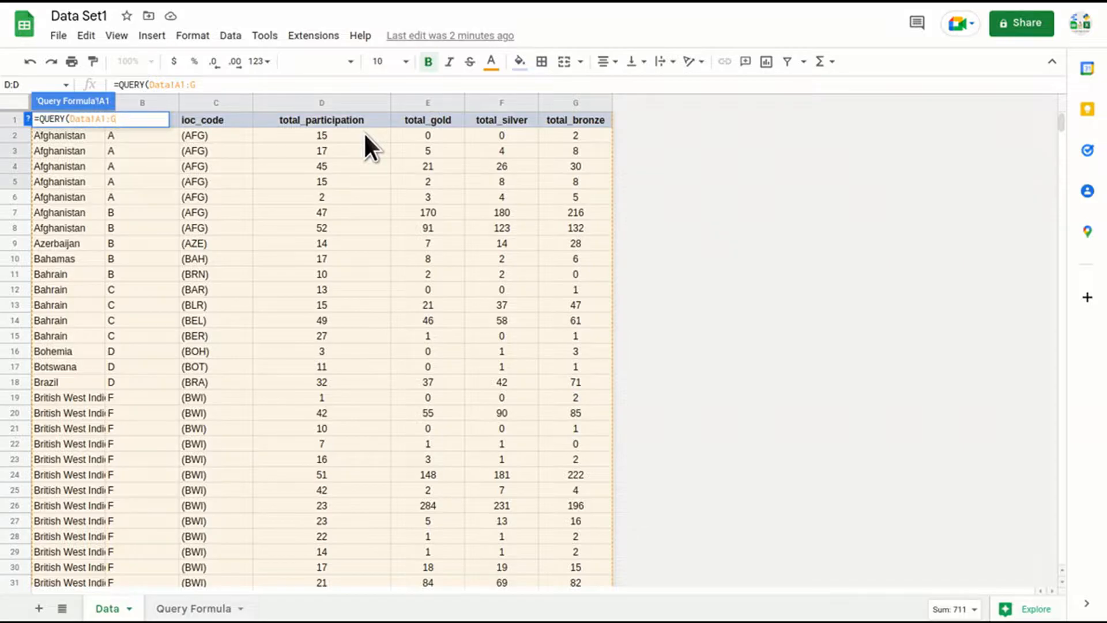
pyautogui.write(',')
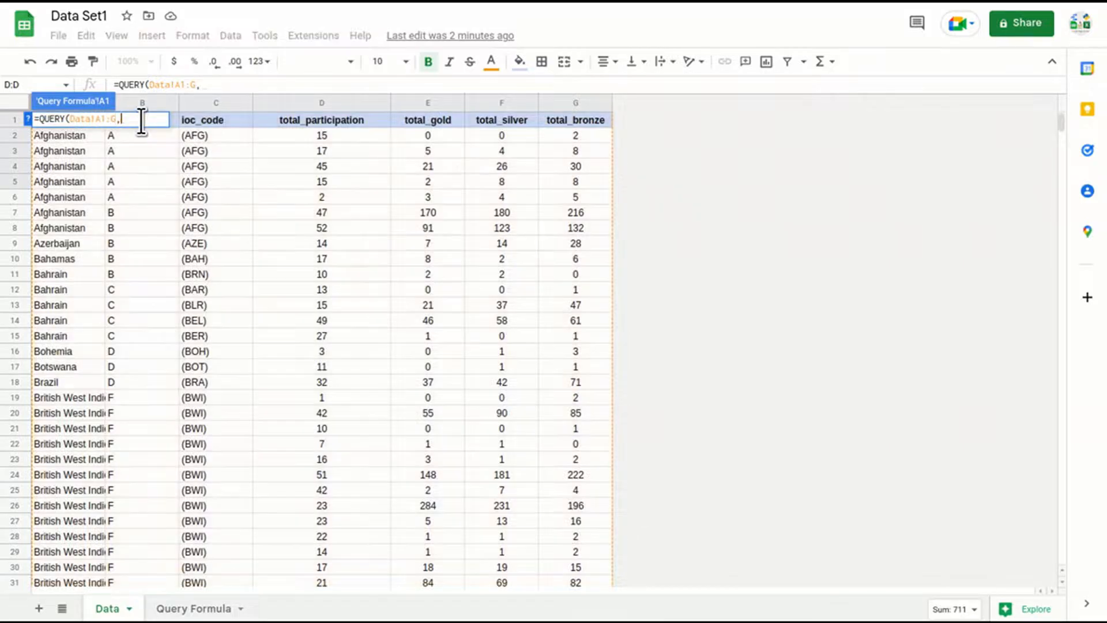
# Complete the formula with the query string "select A,D" to return the countries and total_participation columns
pyautogui.write('"select ')
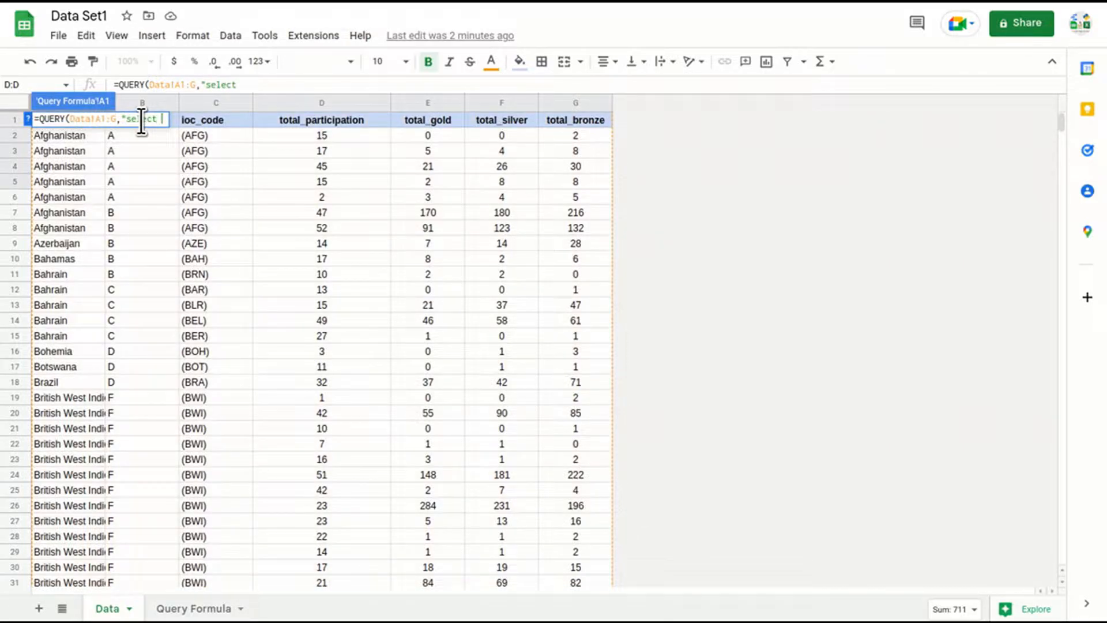
pyautogui.write('A,D")')
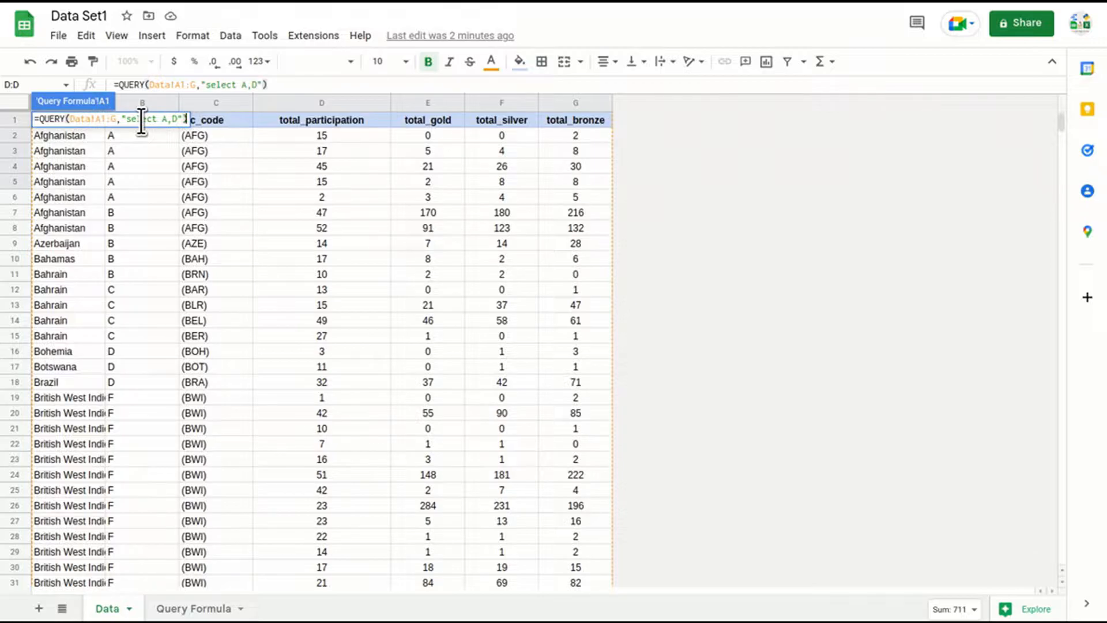
pyautogui.press('Return')
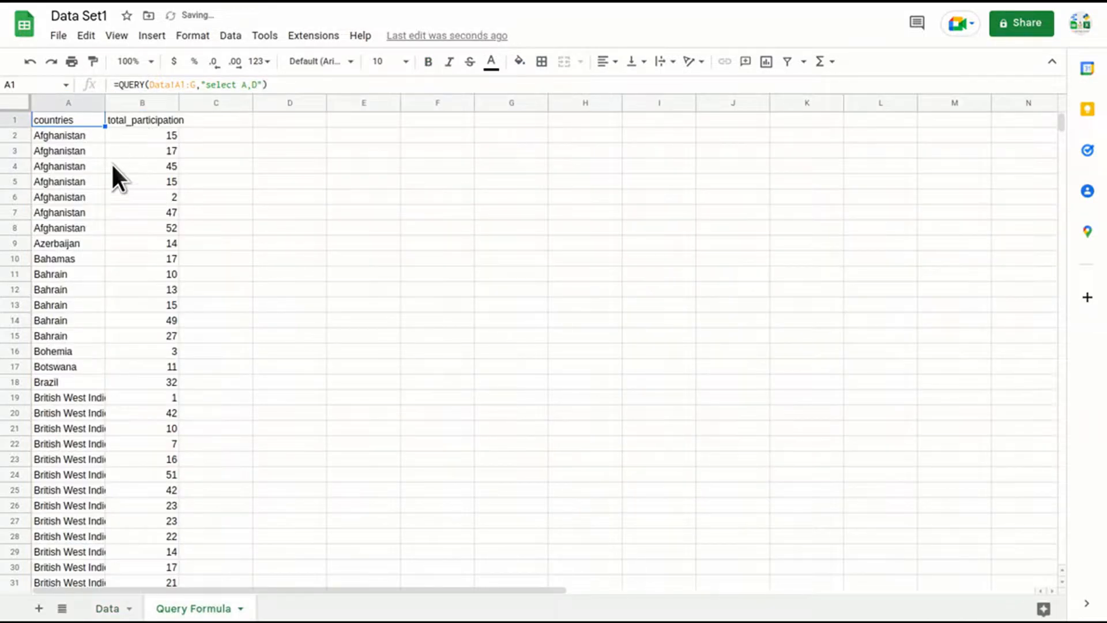
# Compare the query's select clause for columns A and D with the matching source columns on the Data sheet
pyautogui.click(112, 163)
pyautogui.click(87, 120)
pyautogui.click(122, 608)
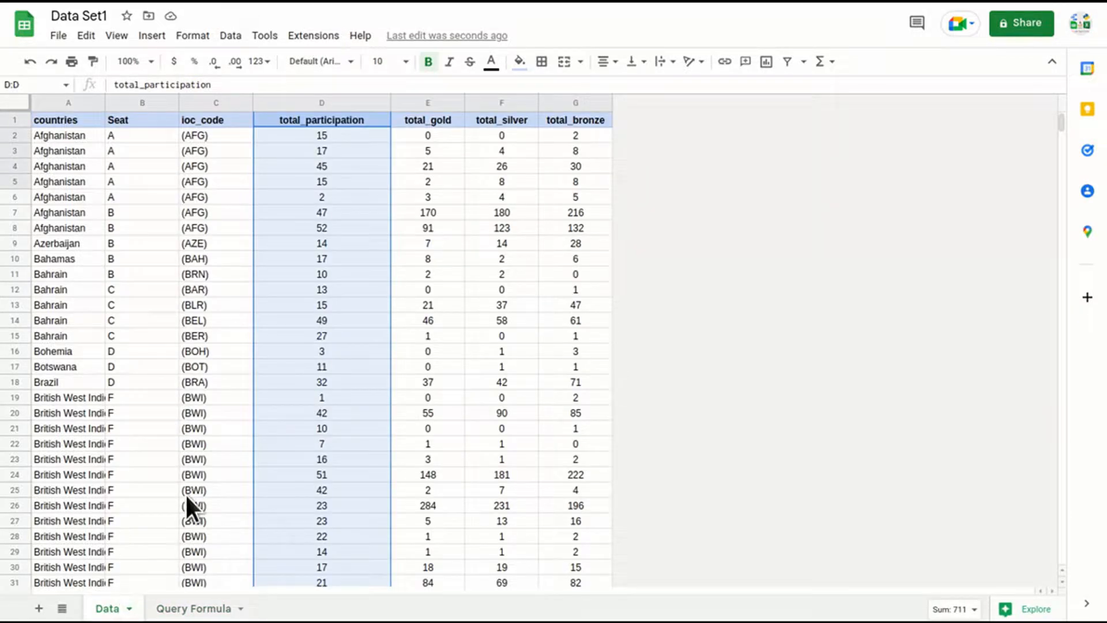
pyautogui.click(187, 608)
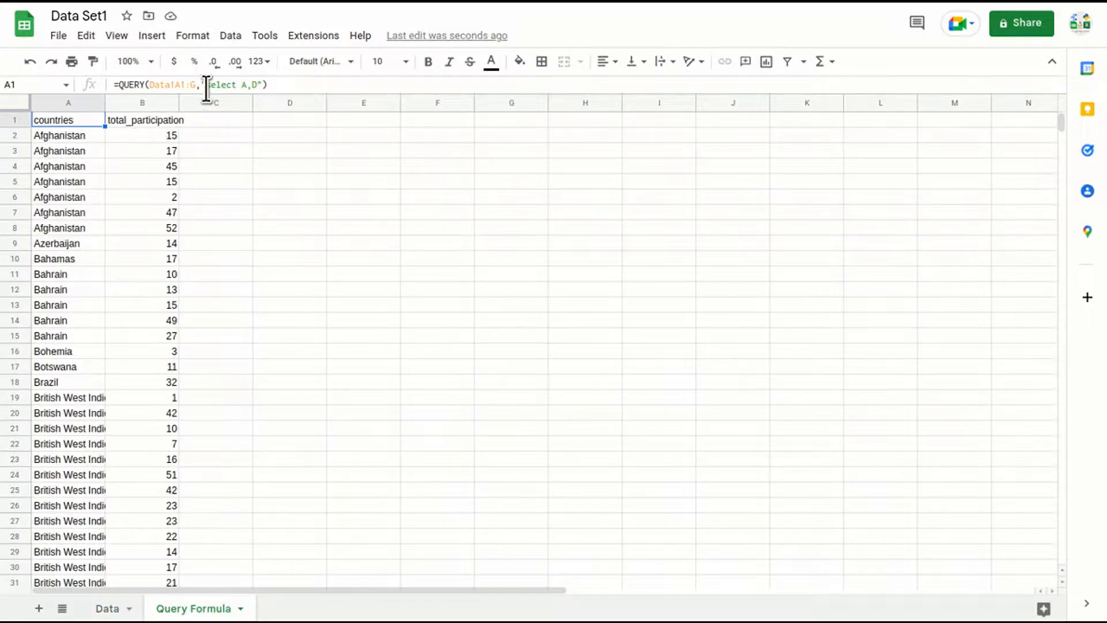
pyautogui.moveTo(242, 85); pyautogui.dragTo(257, 85)
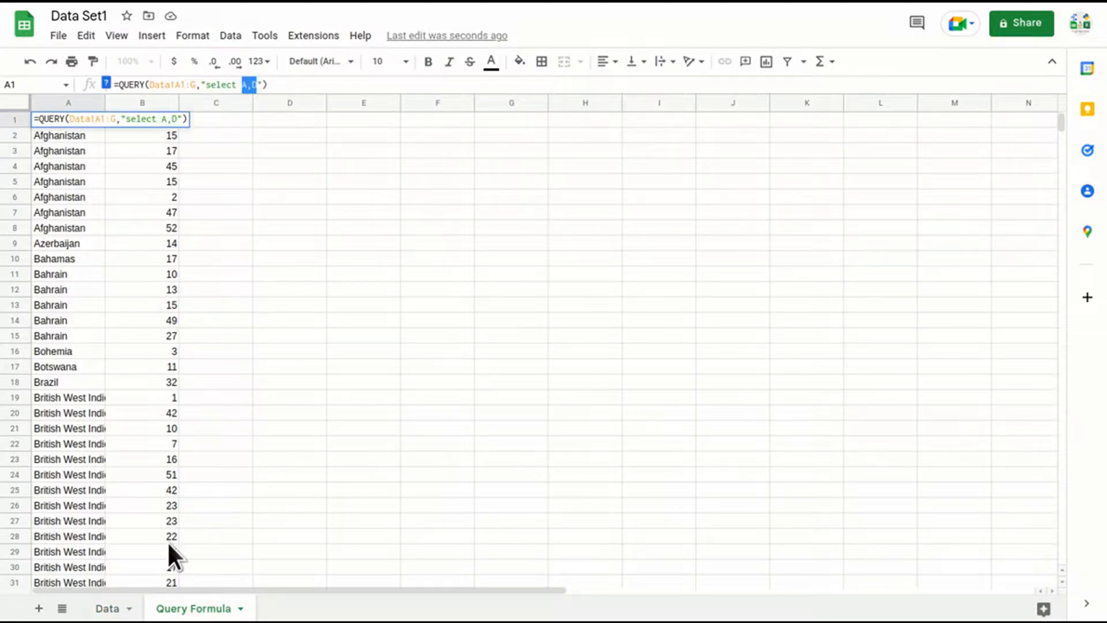
pyautogui.click(107, 608)
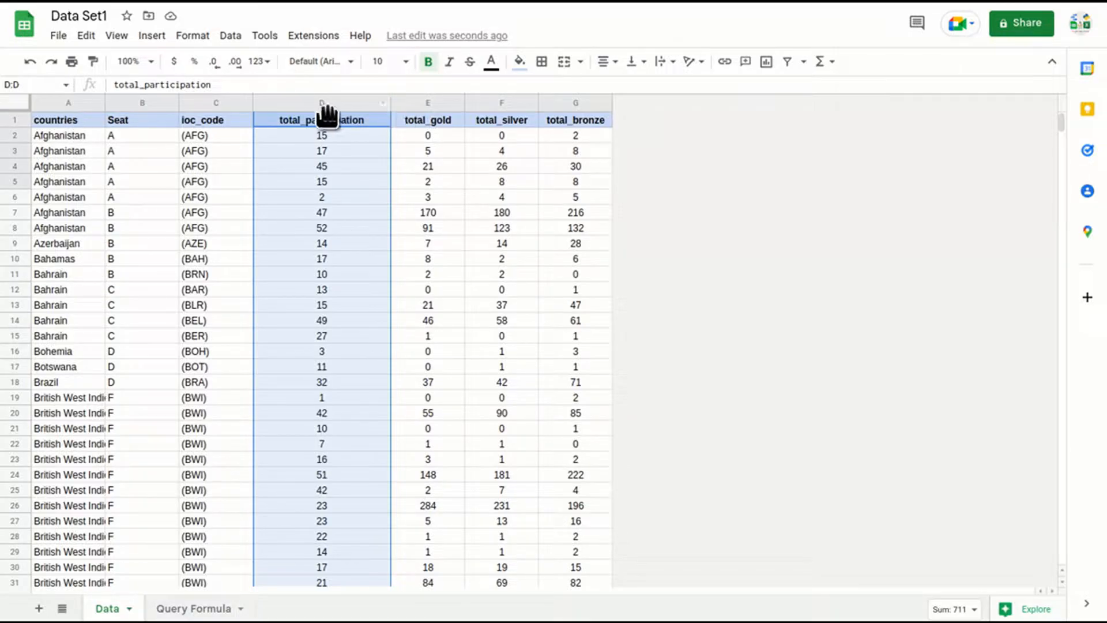
pyautogui.click(194, 608)
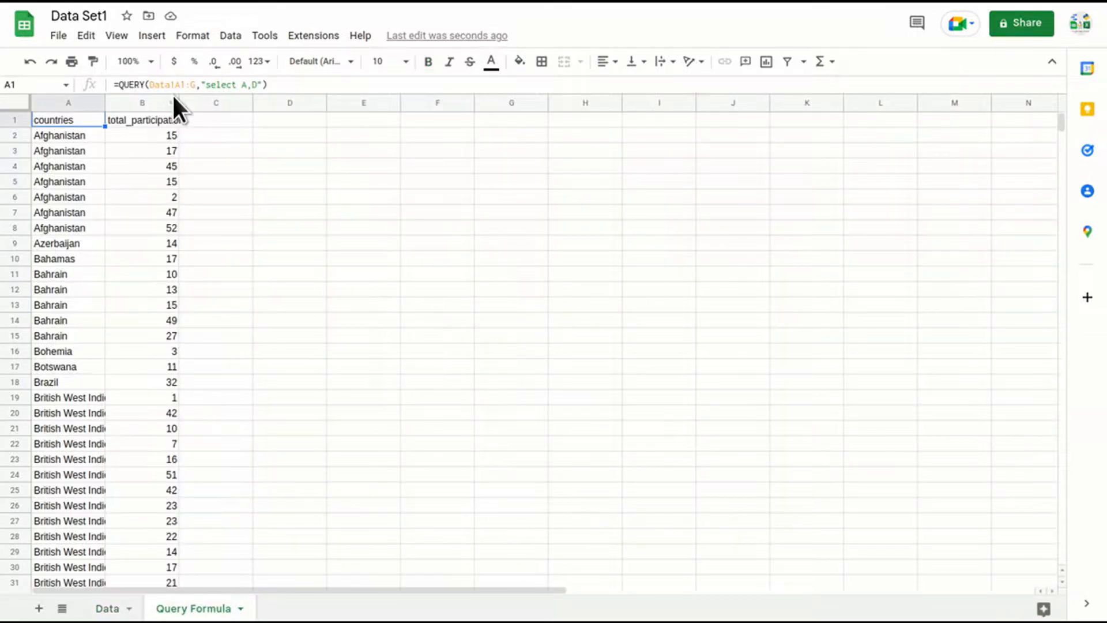
pyautogui.moveTo(196, 85); pyautogui.dragTo(257, 86)
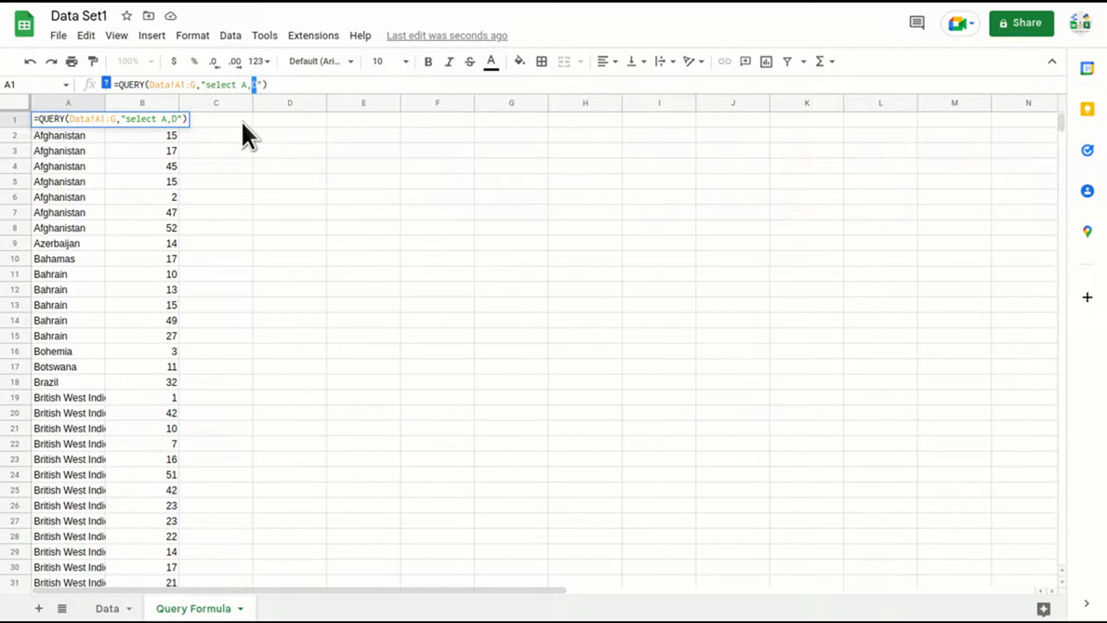
# Check the number of country entries from row 2 down in column A on both the Query Formula and Data sheets
pyautogui.press('Return')
pyautogui.click(66, 180)
pyautogui.click(76, 135)
pyautogui.hotkey('ctrl', 'shift', 'Down')
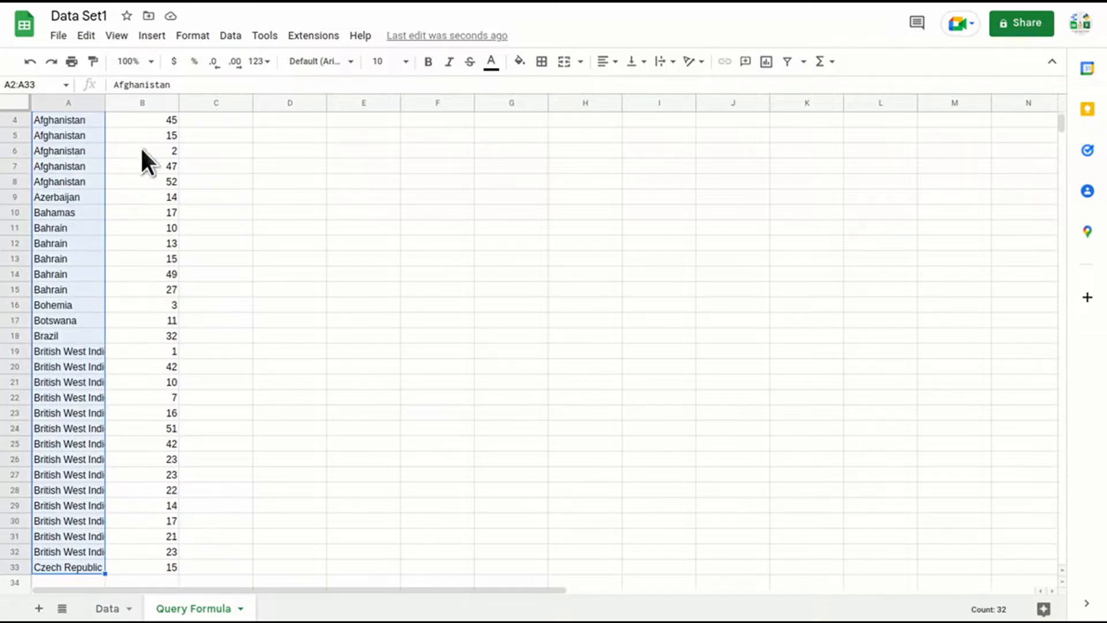
pyautogui.moveTo(1012, 614); pyautogui.dragTo(986, 611)
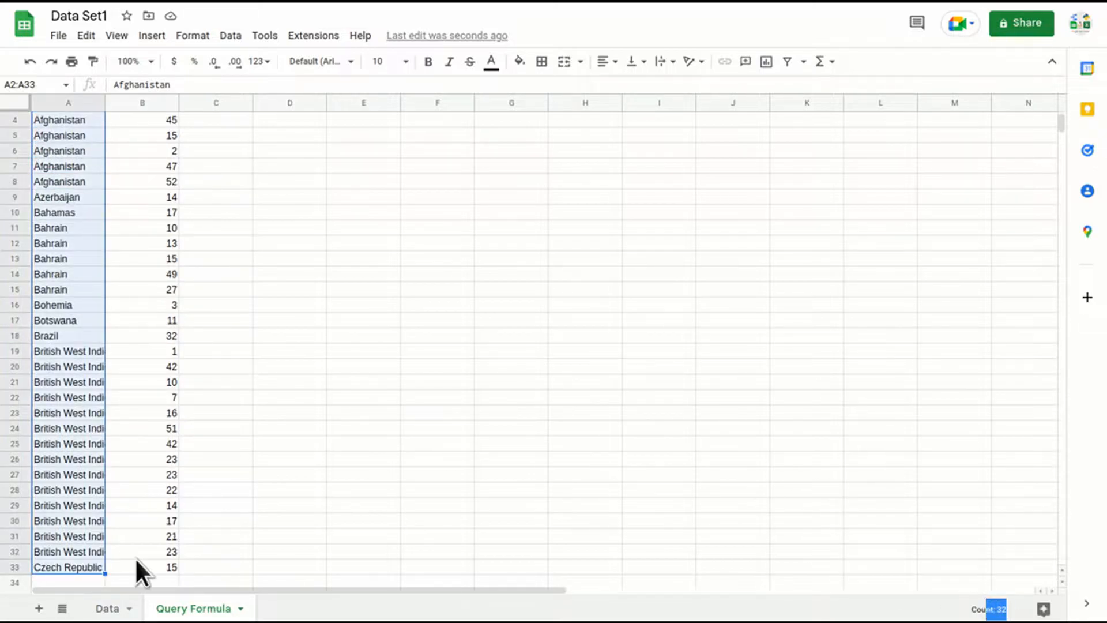
pyautogui.click(129, 609)
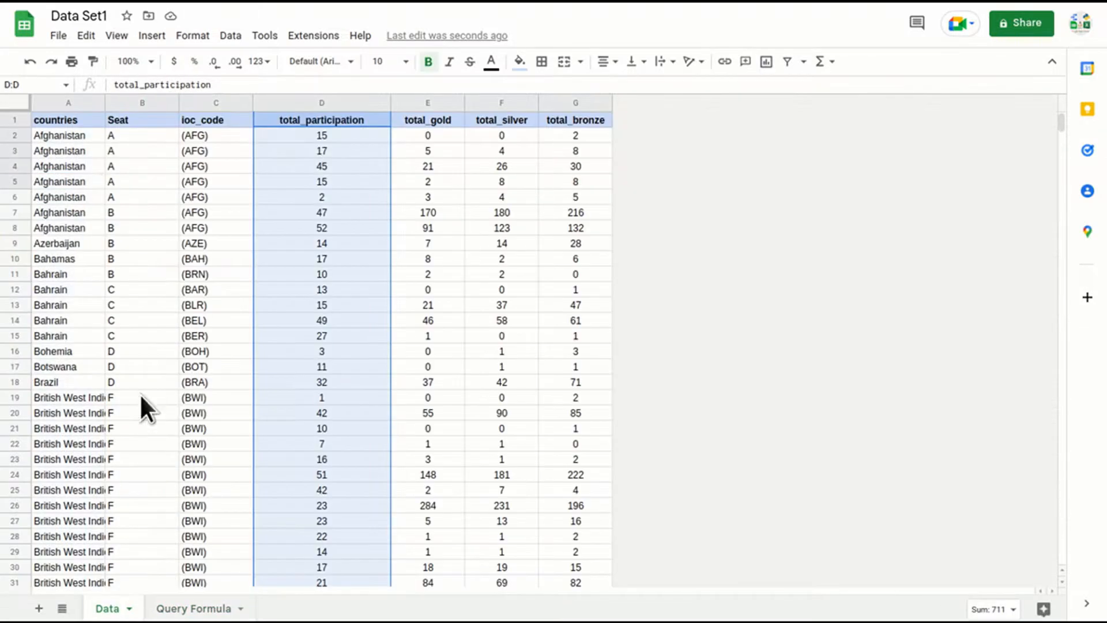
pyautogui.click(67, 135)
pyautogui.hotkey('ctrl', 'shift', 'Down')
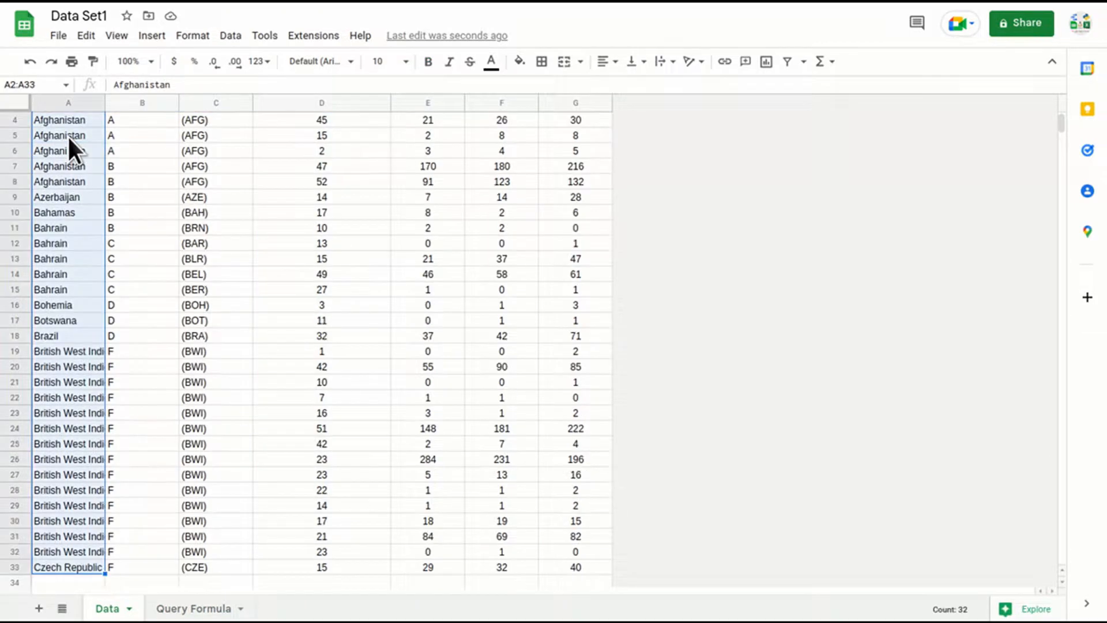
pyautogui.moveTo(974, 609); pyautogui.dragTo(950, 610)
pyautogui.click(186, 606)
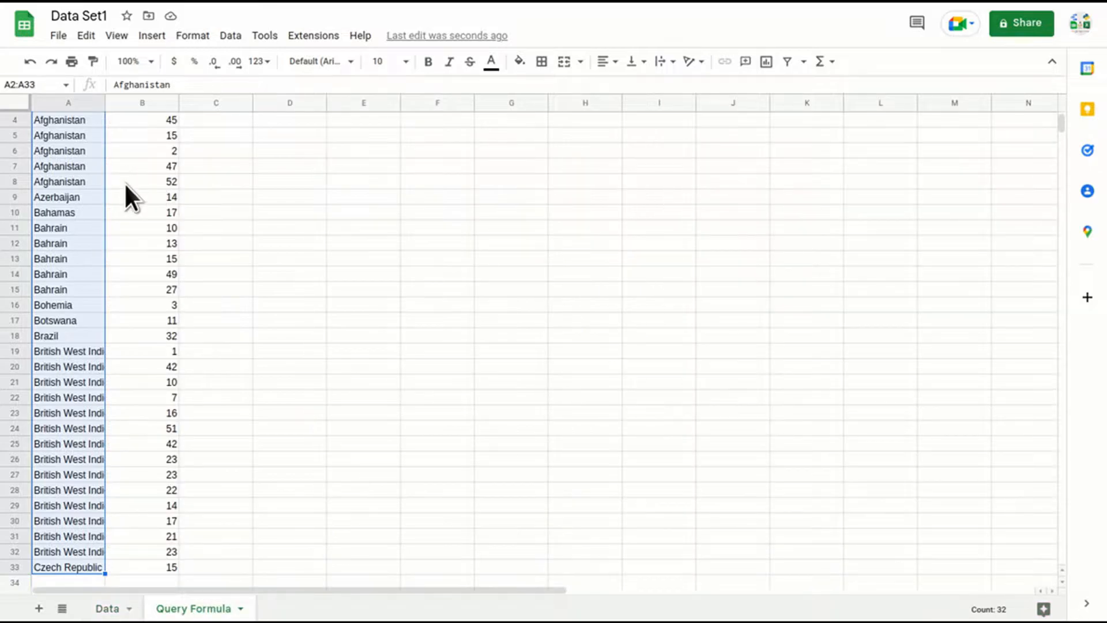
pyautogui.click(87, 199)
pyautogui.hotkey('ctrl', 'Home')
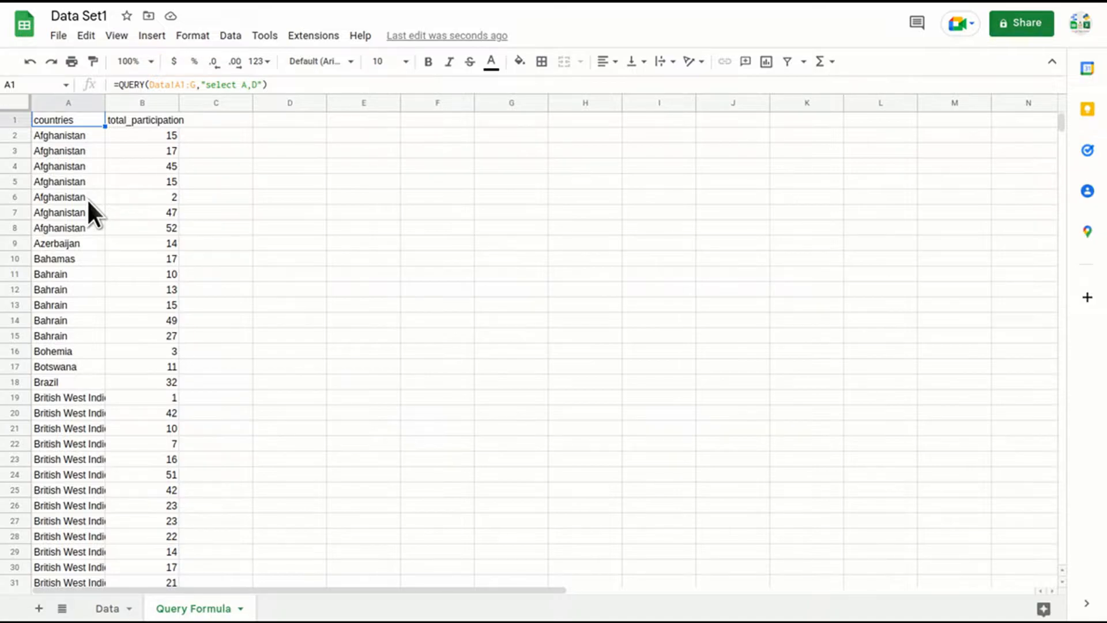
pyautogui.press('Right')
pyautogui.press('Right')
pyautogui.press('Right')
pyautogui.press('Left')
pyautogui.press('Left')
pyautogui.press('Left')
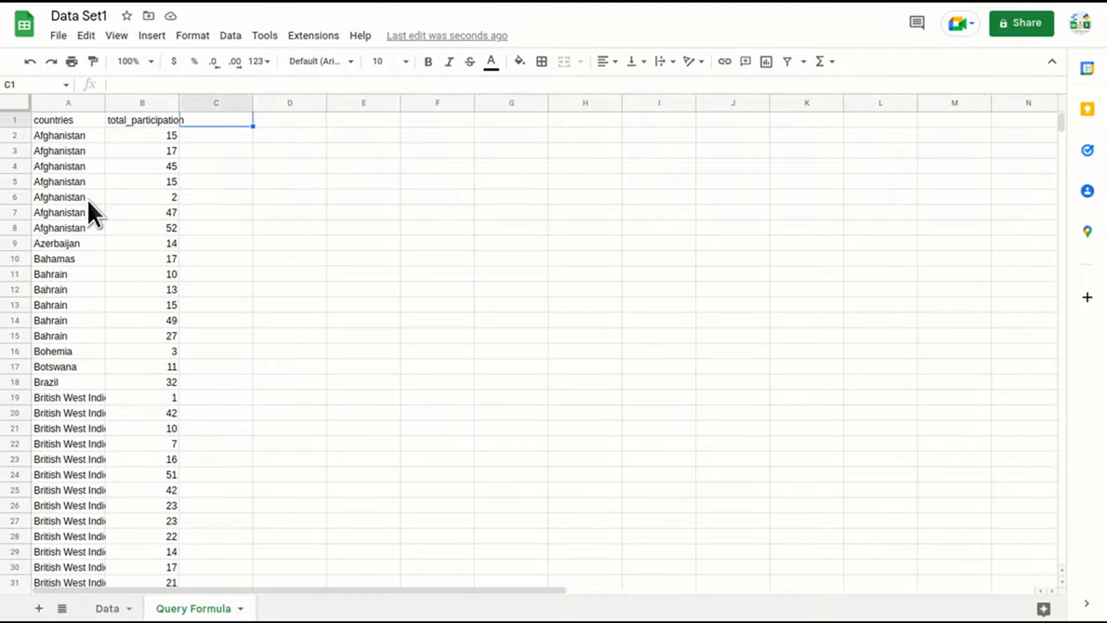
pyautogui.press('Down')
pyautogui.press('Up')
pyautogui.hotkey('shift', 'Right')
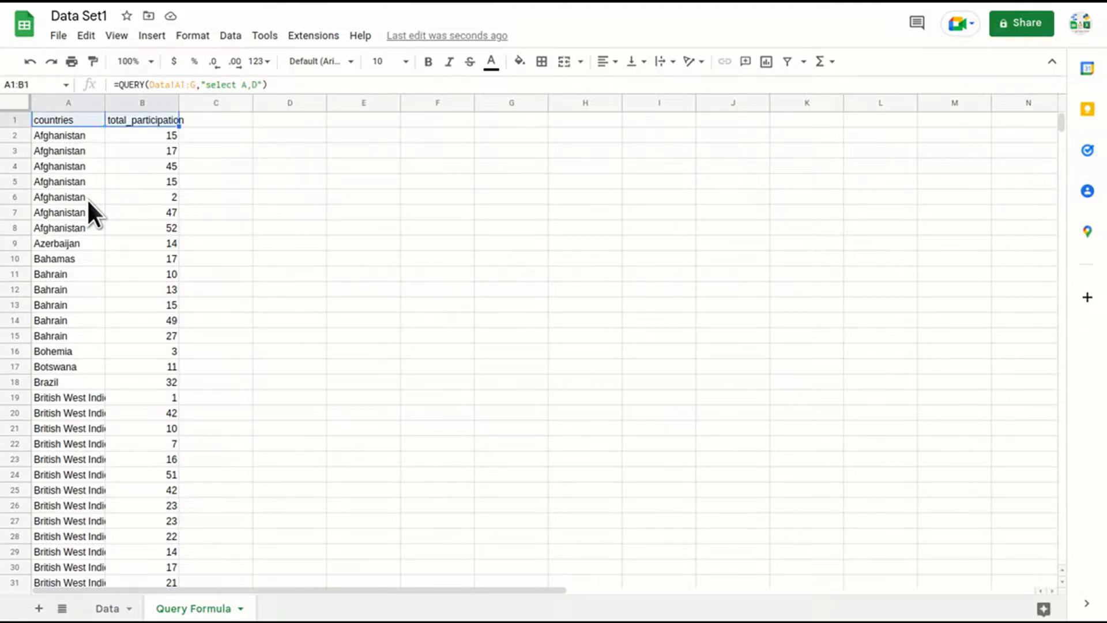
pyautogui.hotkey('shift', 'Down')
pyautogui.hotkey('shift', 'Down')
pyautogui.hotkey('shift', 'Down')
pyautogui.hotkey('shift', 'Down')
# Enter the header "Countries" in cell E1 of the Query Formula sheet
pyautogui.press('Right')
pyautogui.press('Right')
pyautogui.press('Right')
pyautogui.press('Right')
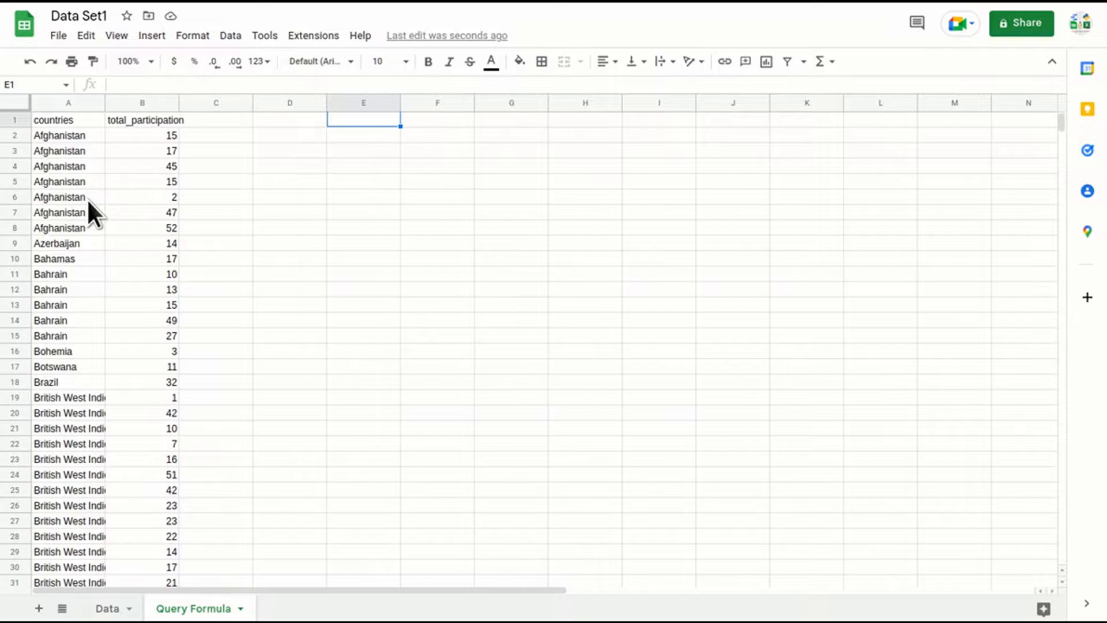
pyautogui.write('Countries')
pyautogui.press('Return')
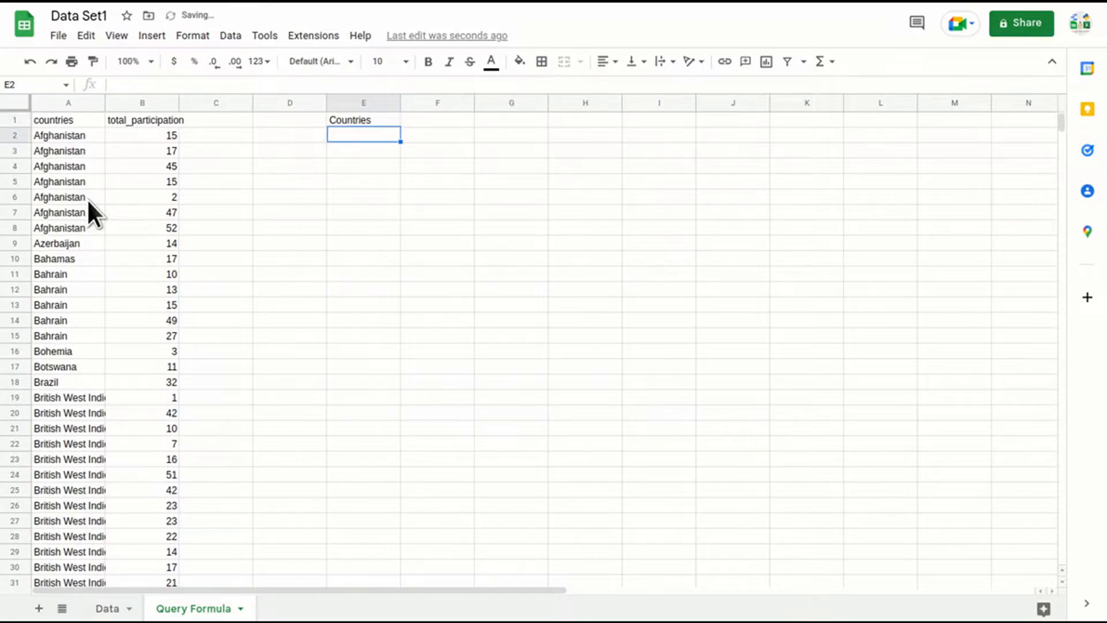
# Copy Afghanistan from the query results into cell E2 below the Countries header
pyautogui.click(68, 167)
pyautogui.hotkey('ctrl', 'c')
pyautogui.click(358, 122)
pyautogui.hotkey('ctrl', 'v')
pyautogui.hotkey('ctrl', 'z')
pyautogui.click(360, 136)
pyautogui.hotkey('ctrl', 'v')
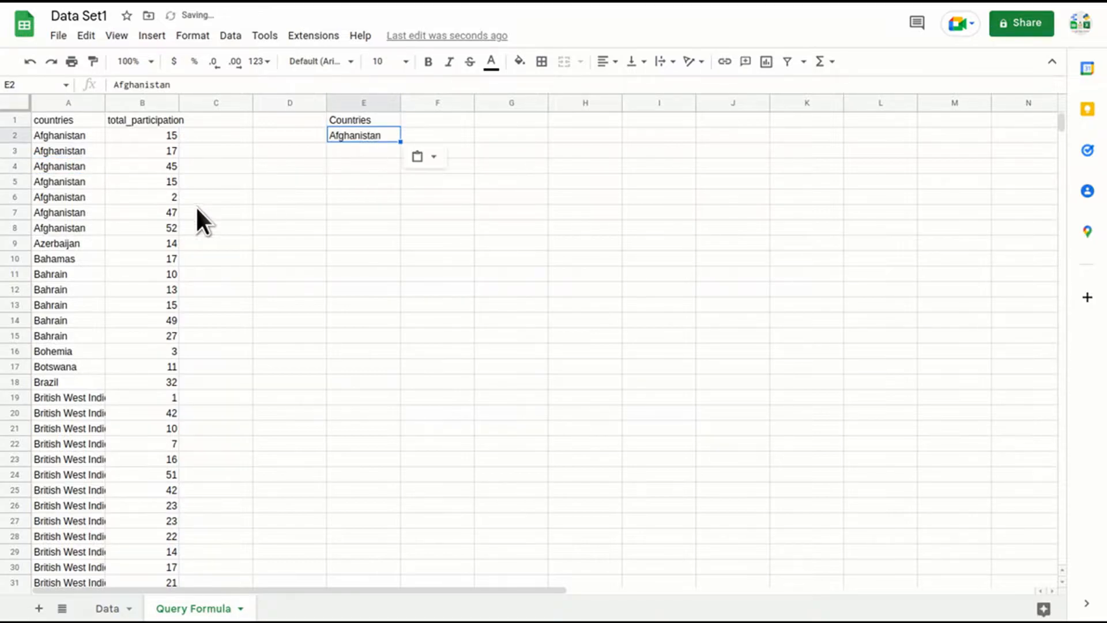
# Copy Bahamas into E3 and Bahrain into E4 from the query results to extend the Countries list
pyautogui.click(85, 252)
pyautogui.hotkey('ctrl', 'c')
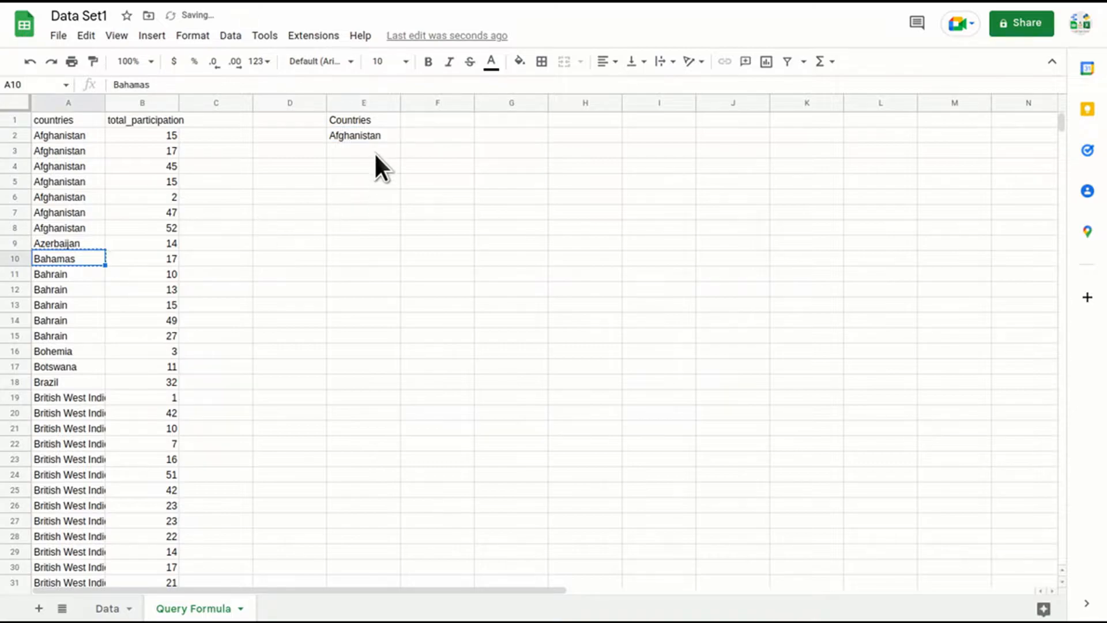
pyautogui.click(374, 148)
pyautogui.hotkey('ctrl', 'v')
pyautogui.click(64, 335)
pyautogui.hotkey('ctrl', 'c')
pyautogui.click(374, 165)
pyautogui.hotkey('ctrl', 'v')
pyautogui.moveTo(363, 227); pyautogui.dragTo(363, 242)
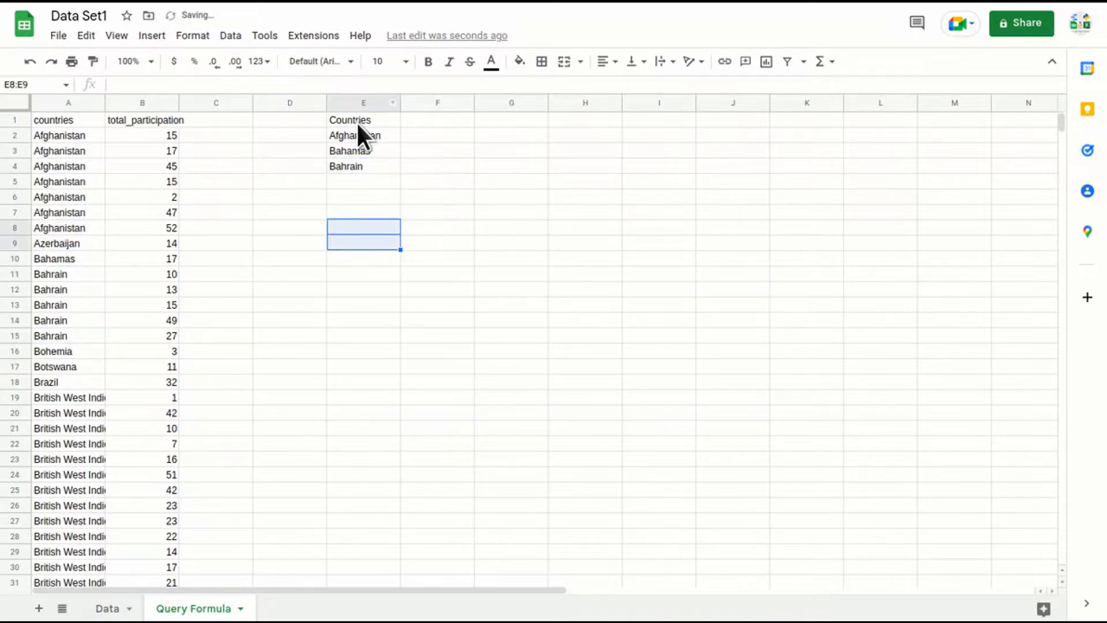
pyautogui.moveTo(358, 136); pyautogui.dragTo(359, 226)
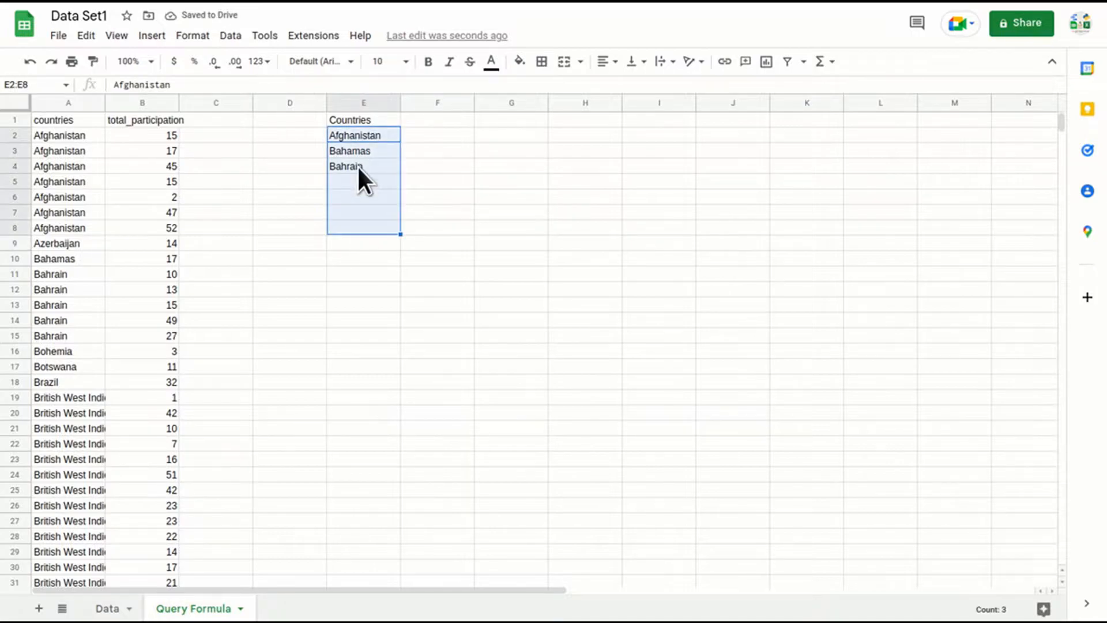
# Check the Seat column on the Data sheet and enter the headers A, B, C and D in F1:I1 of the Query Formula sheet
pyautogui.click(436, 122)
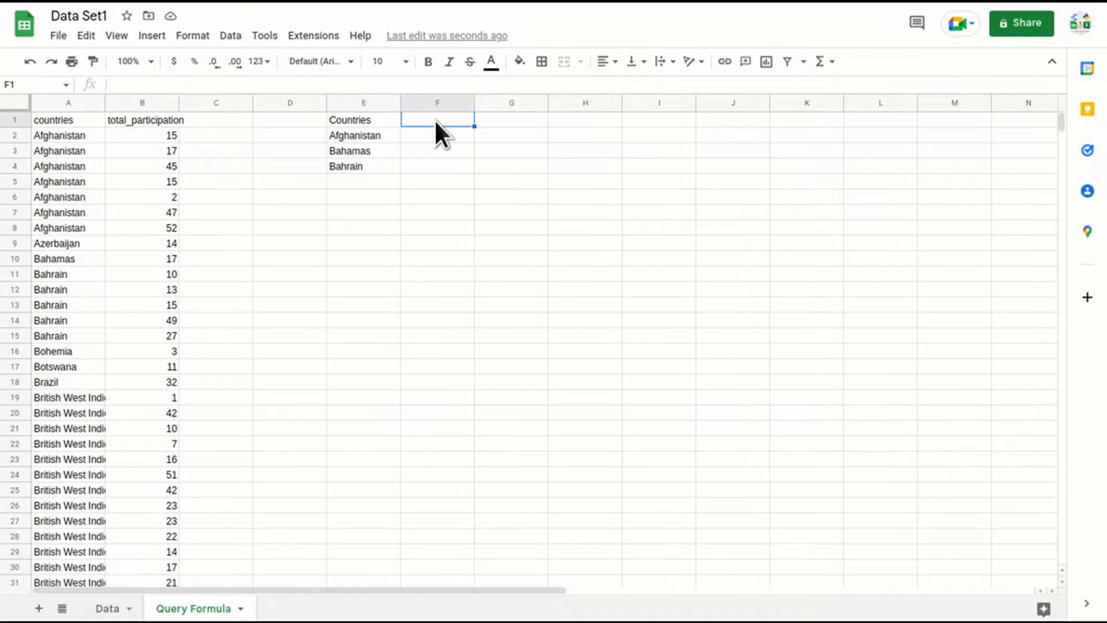
pyautogui.click(109, 608)
pyautogui.hotkey('ctrl', 'Home')
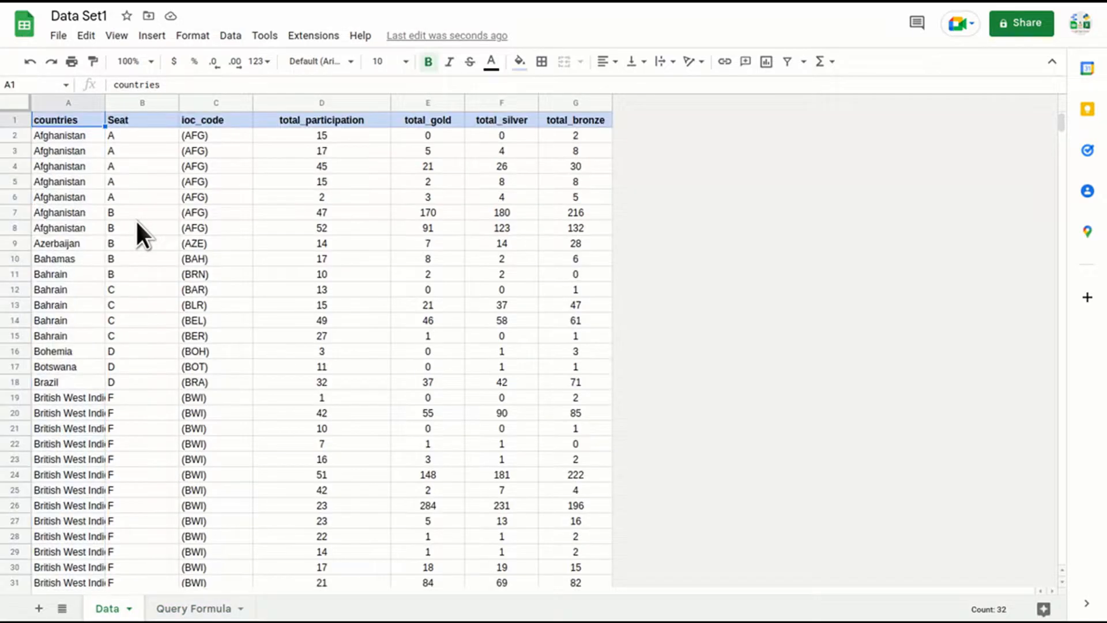
pyautogui.press('Right')
pyautogui.hotkey('ctrl', 'shift', 'pagedown')
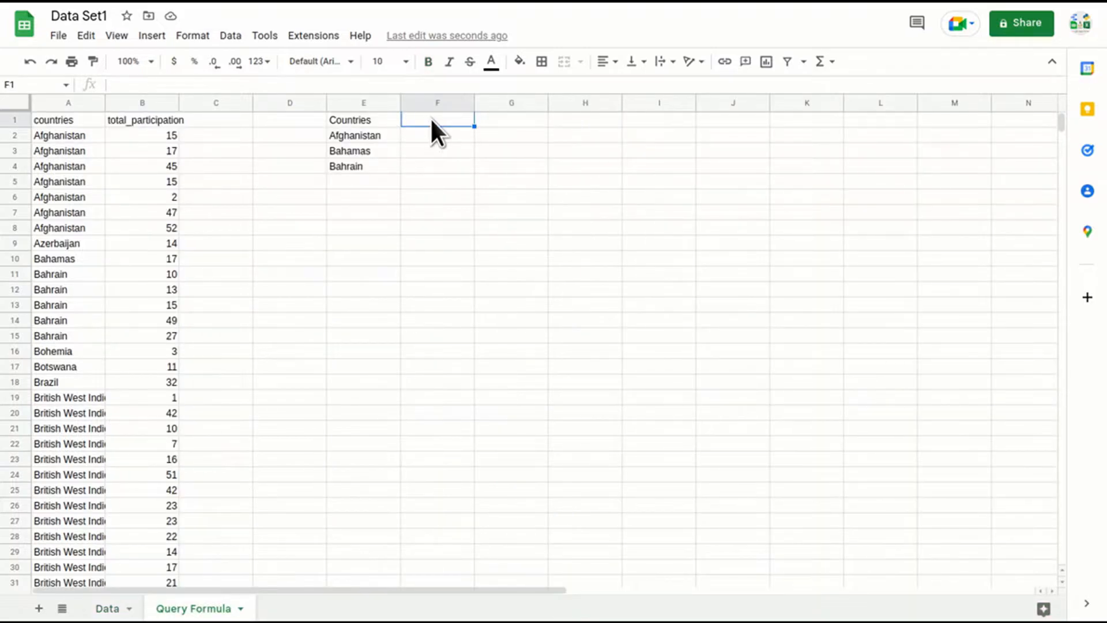
pyautogui.write('A')
pyautogui.press('Tab')
pyautogui.write('B')
pyautogui.press('Tab')
pyautogui.write('C')
pyautogui.press('Tab')
pyautogui.write('D')
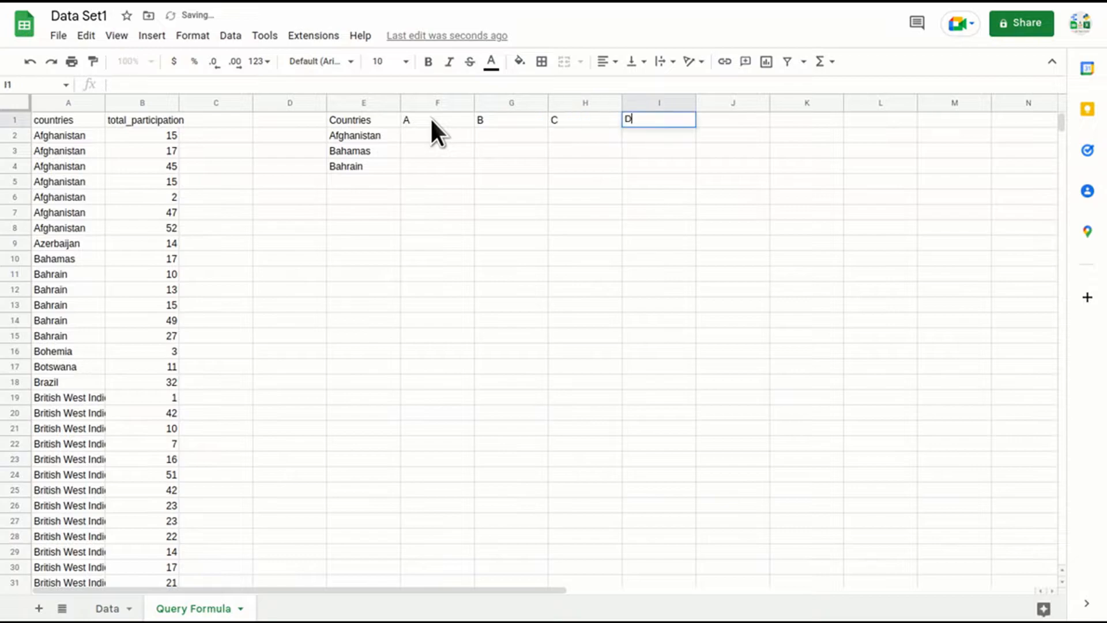
pyautogui.press('Return')
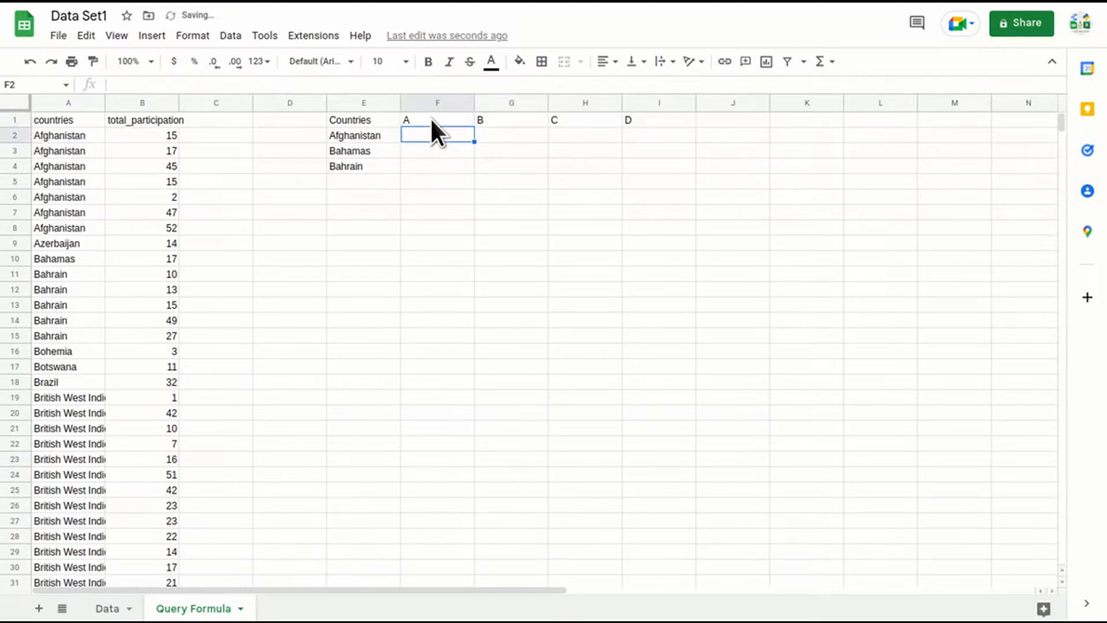
# Enter the placeholder text "SUM OF TOTAL PARTICIPATION" in cell F2, beneath the A header
pyautogui.hotkey('shift', 'Right')
pyautogui.hotkey('shift', 'Right')
pyautogui.hotkey('shift', 'Down')
pyautogui.hotkey('shift', 'Down')
pyautogui.hotkey('shift', 'Right')
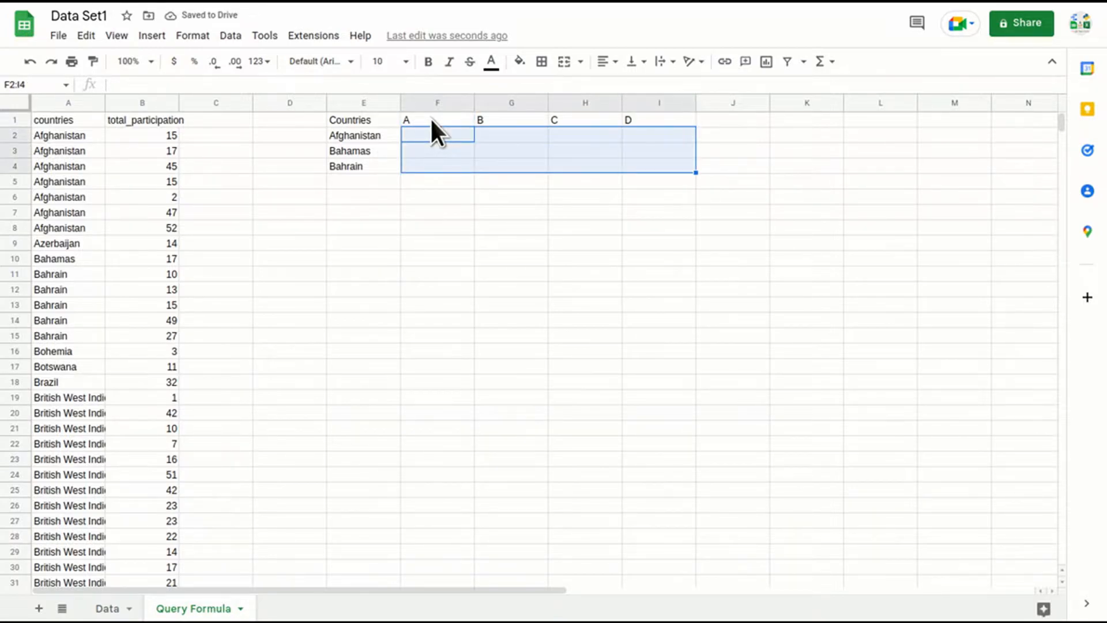
pyautogui.press('Up')
pyautogui.press('Down')
pyautogui.write('SUM OF')
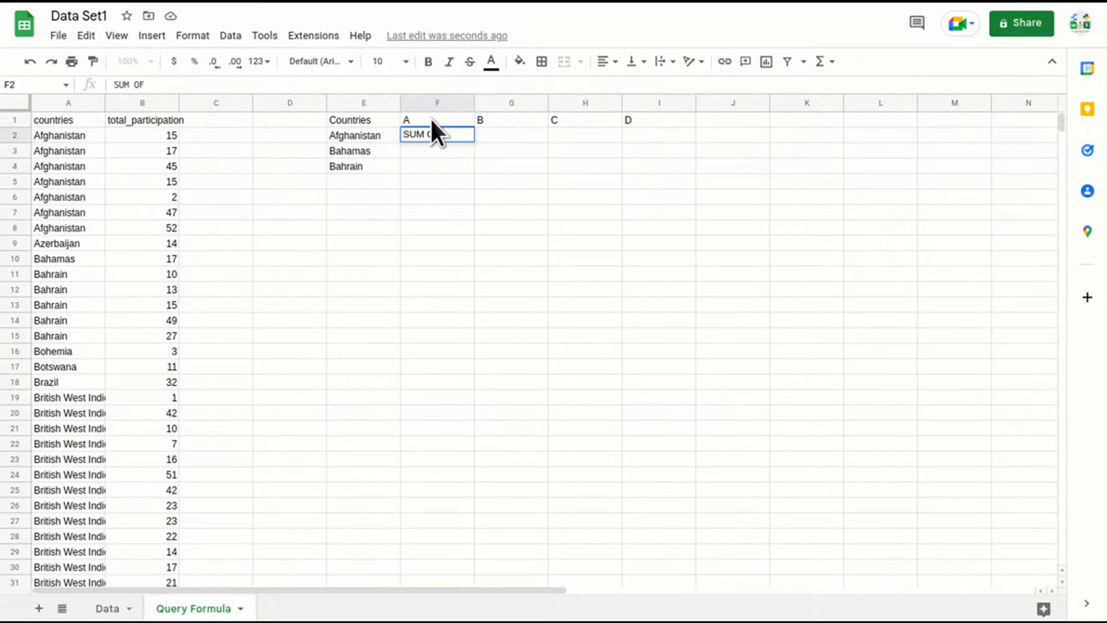
pyautogui.write(' TOTAL PAR')
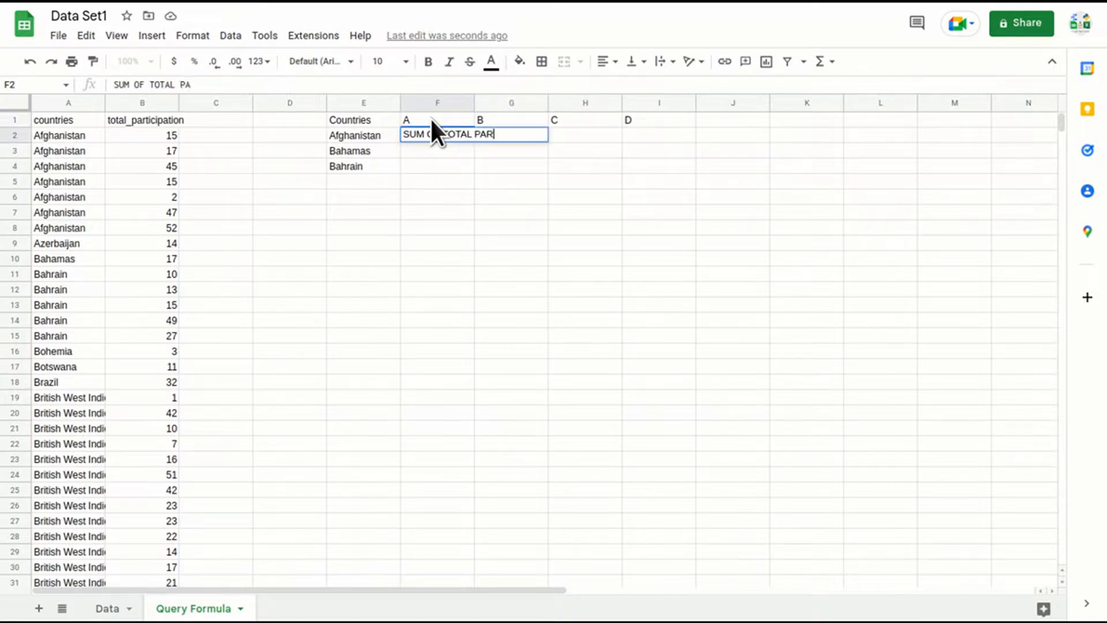
pyautogui.write('TICIPATION')
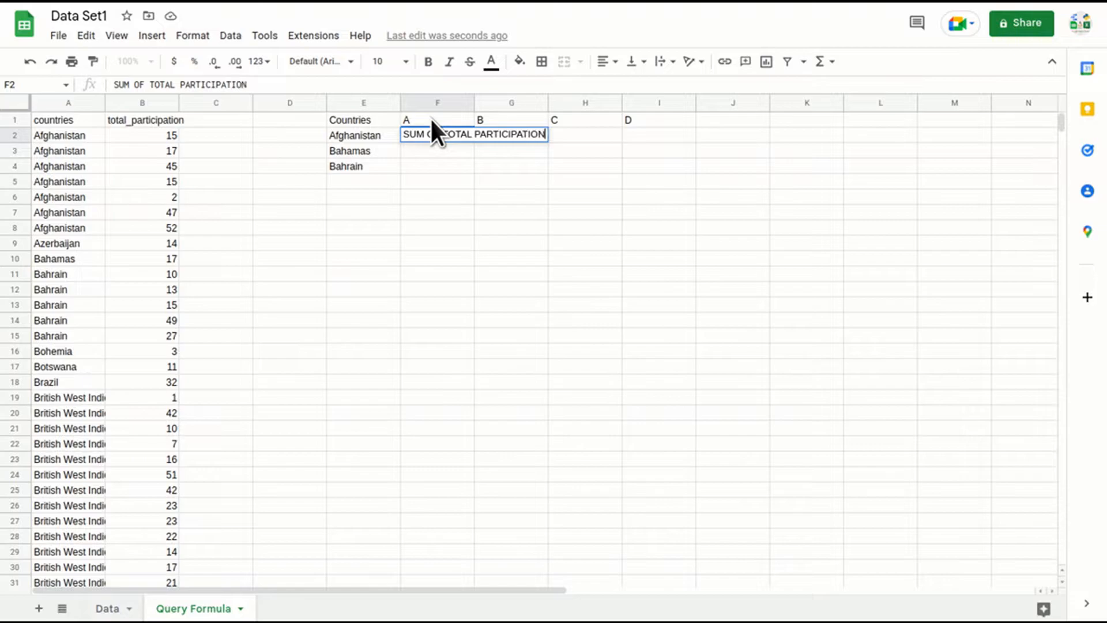
pyautogui.press('Return')
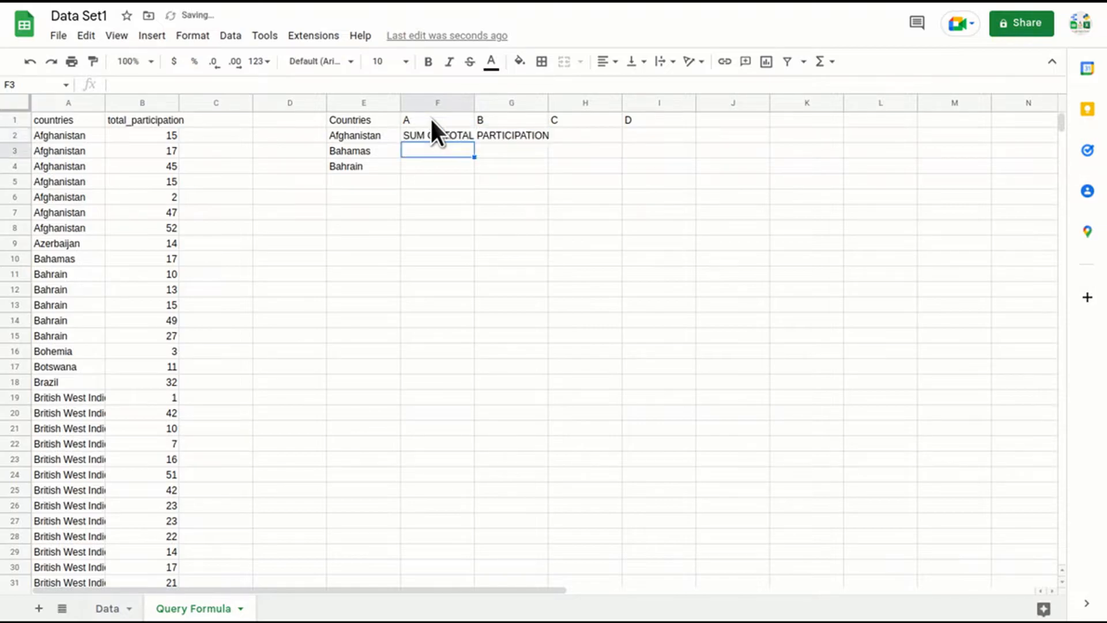
# Compare the planned summary layout in E1:I4 with the query output in columns A:B and the Seat column on the Data sheet
pyautogui.moveTo(461, 139); pyautogui.dragTo(621, 170)
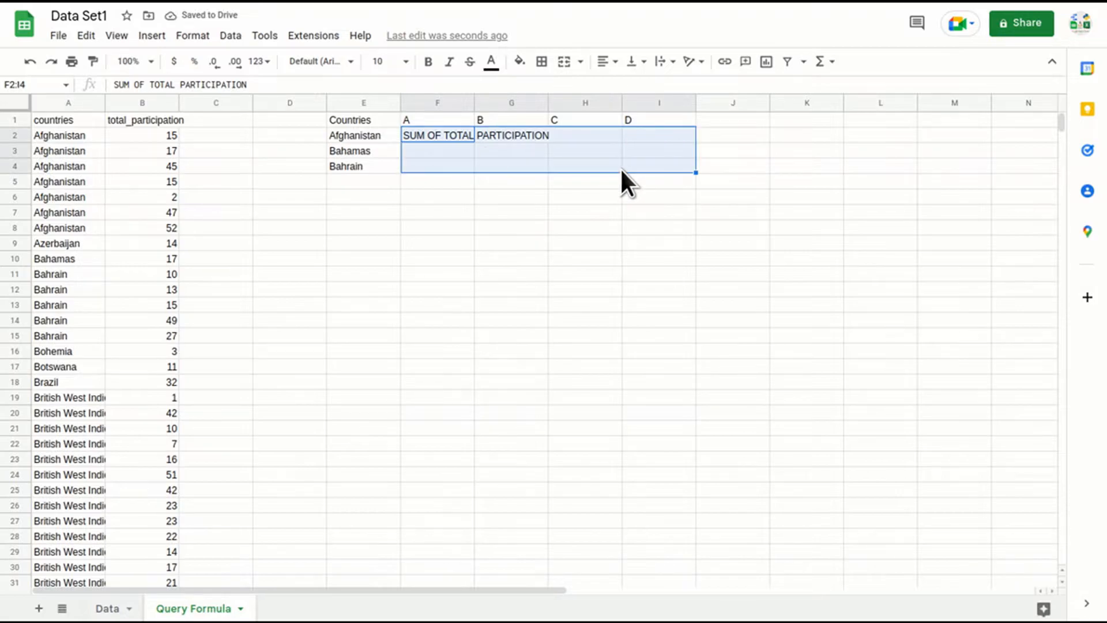
pyautogui.click(365, 134)
pyautogui.click(438, 121)
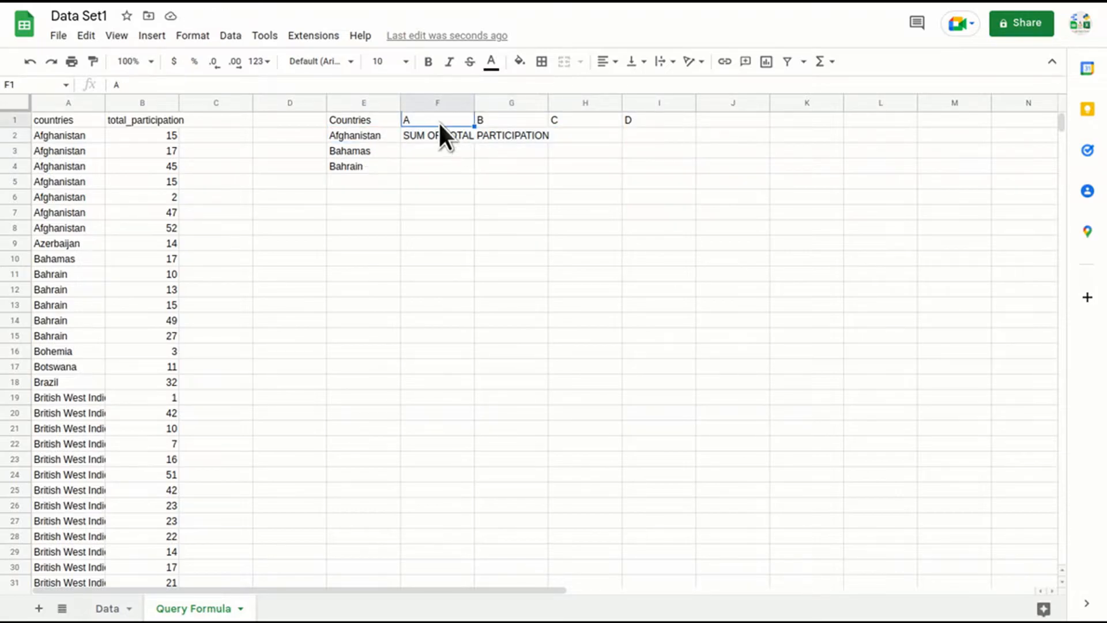
pyautogui.click(438, 138)
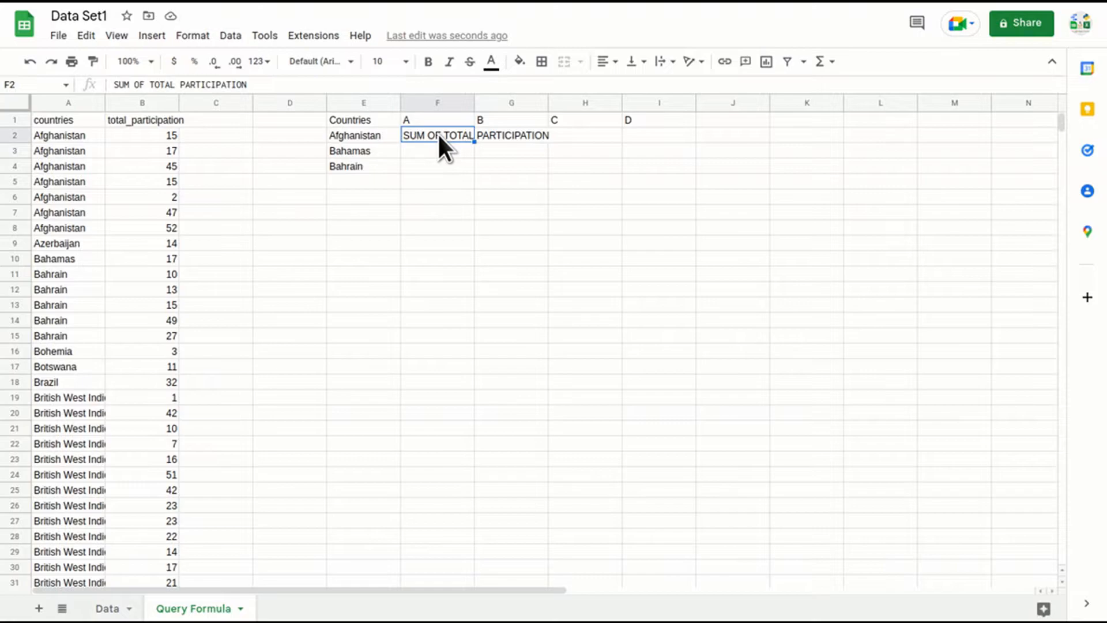
pyautogui.moveTo(69, 102); pyautogui.dragTo(121, 104)
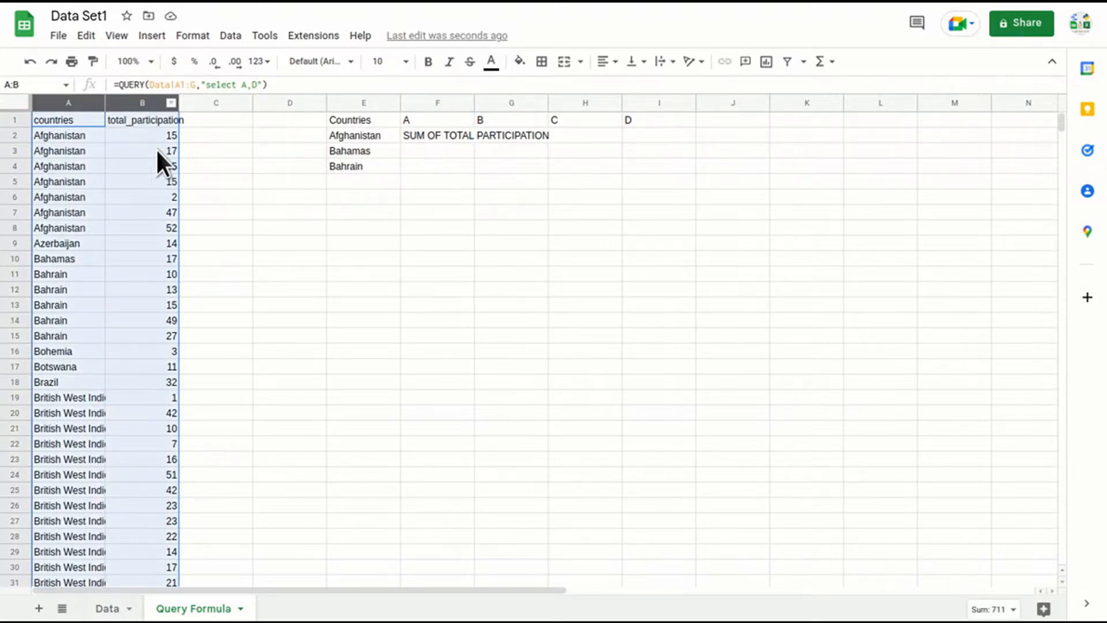
pyautogui.click(427, 119)
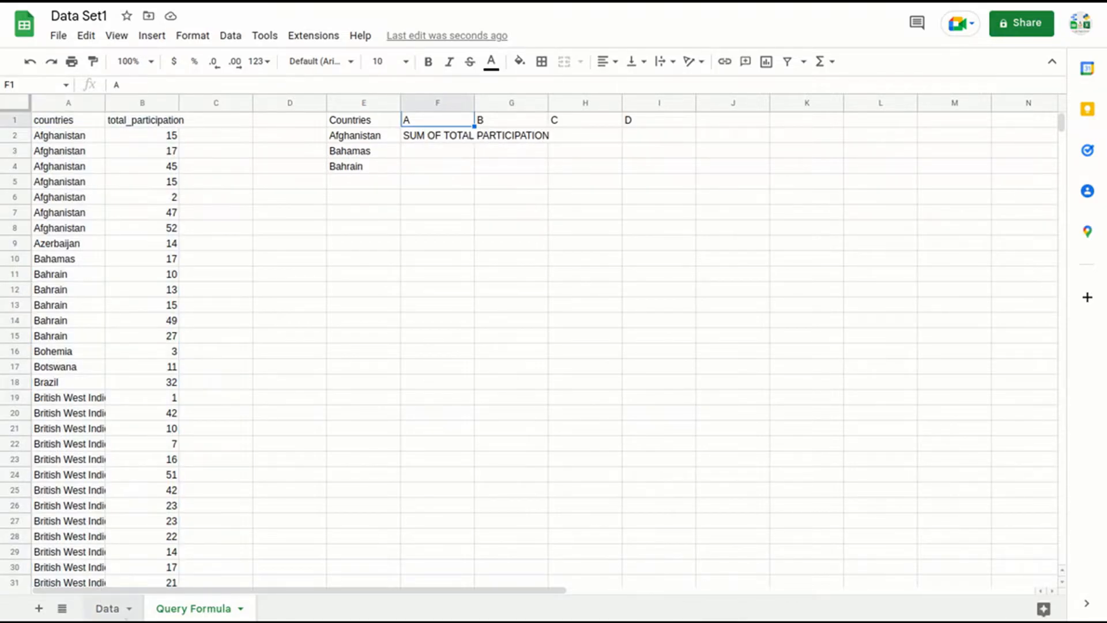
pyautogui.click(107, 608)
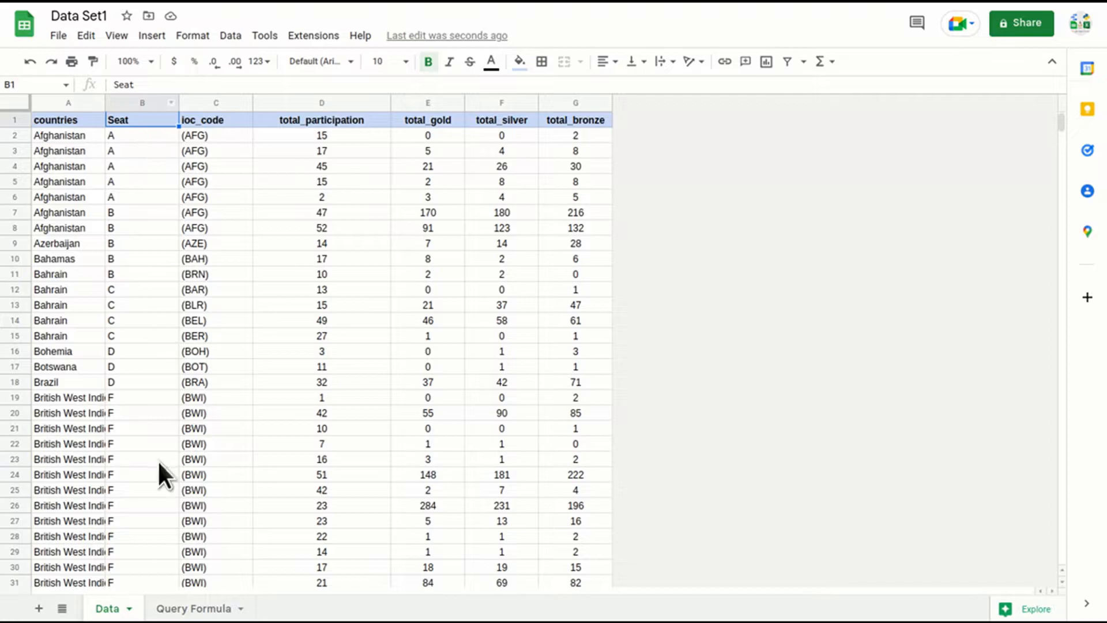
# Change the QUERY formula in A1 of the Query Formula sheet to "select A,B,D" so it also returns the Seat column
pyautogui.click(193, 608)
pyautogui.click(86, 117)
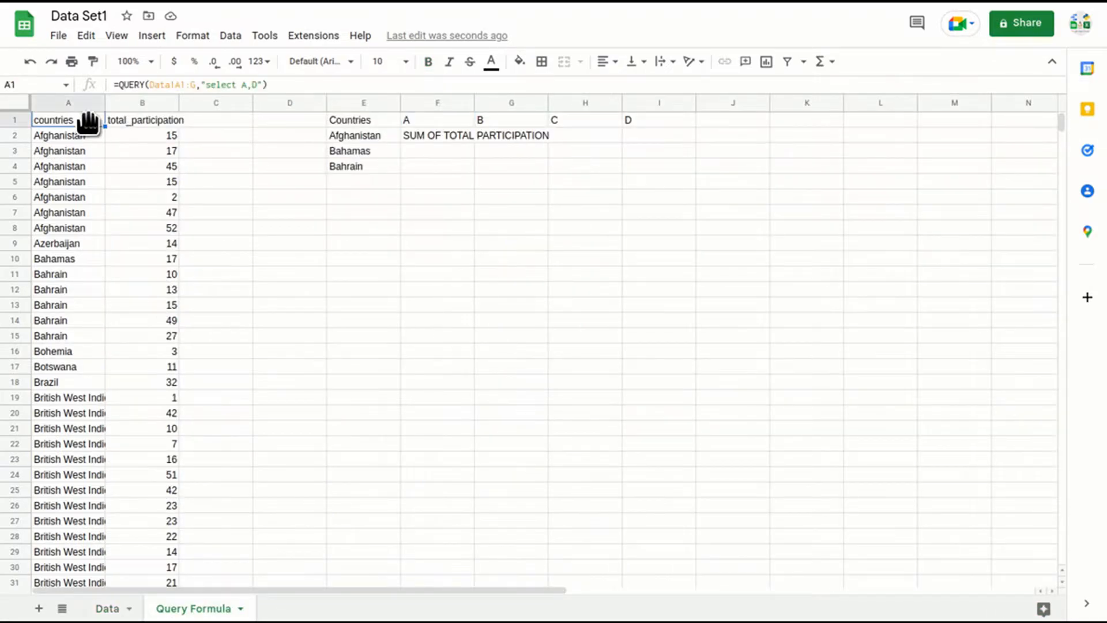
pyautogui.doubleClick(255, 85)
pyautogui.write('D')
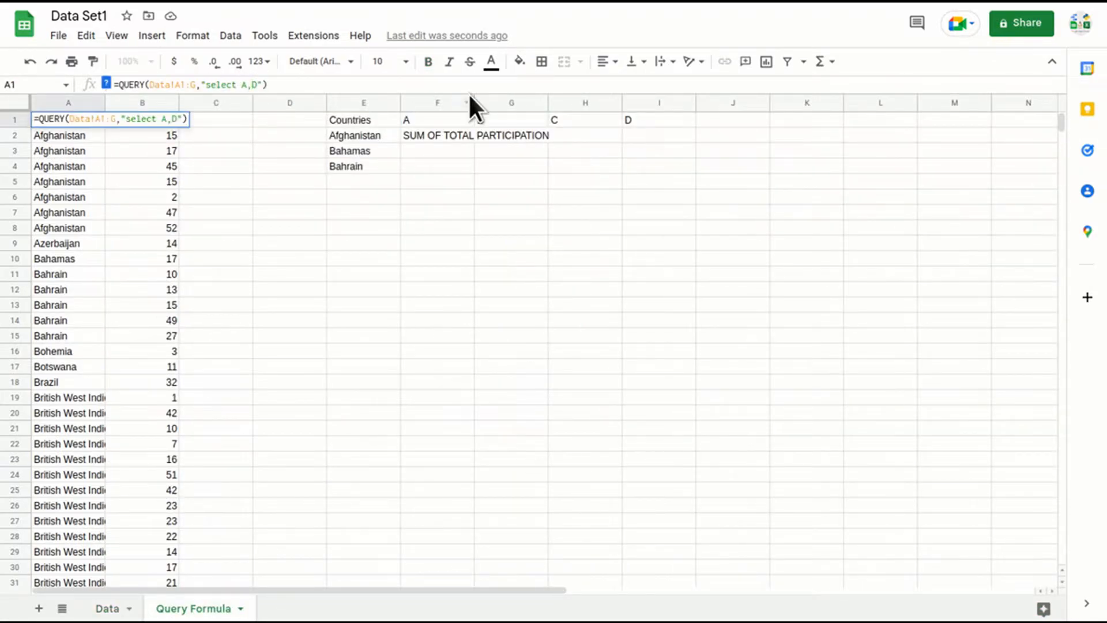
pyautogui.press('Left')
pyautogui.write('B,')
pyautogui.press('Return')
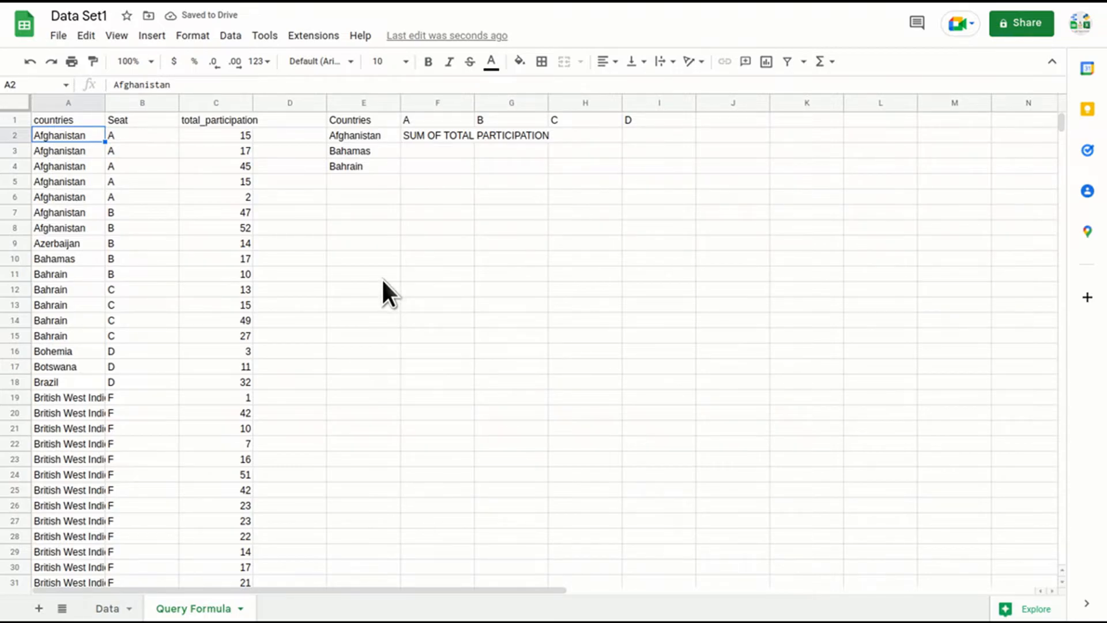
# Start a QUERY formula in cell E6 with the open-ended range A1:C as its data argument
pyautogui.click(424, 136)
pyautogui.click(376, 196)
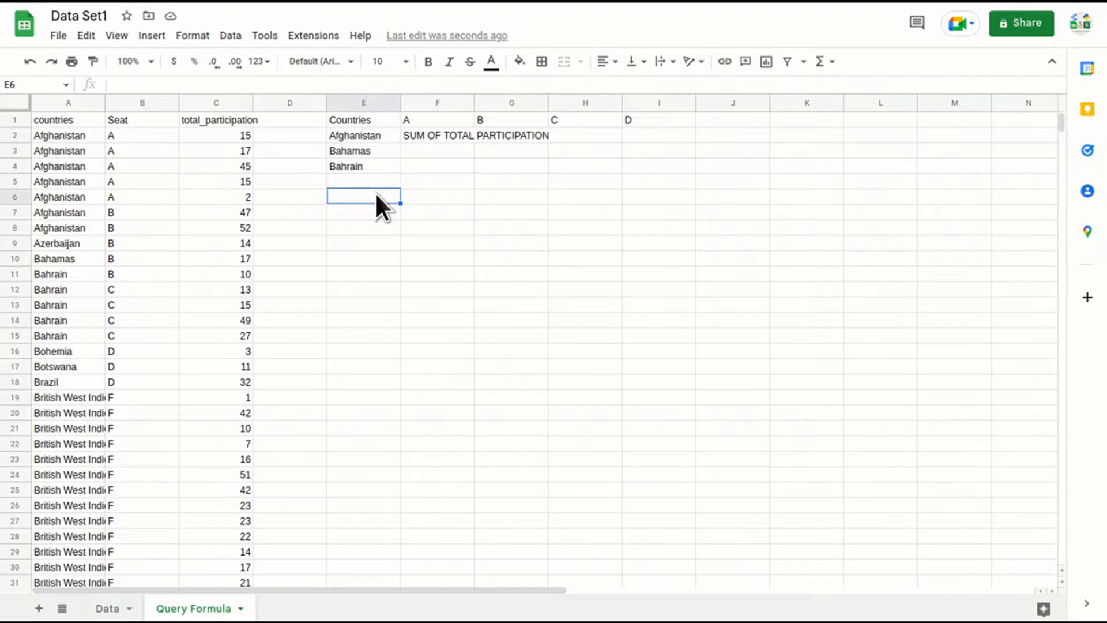
pyautogui.write('=q')
pyautogui.write('Y(')
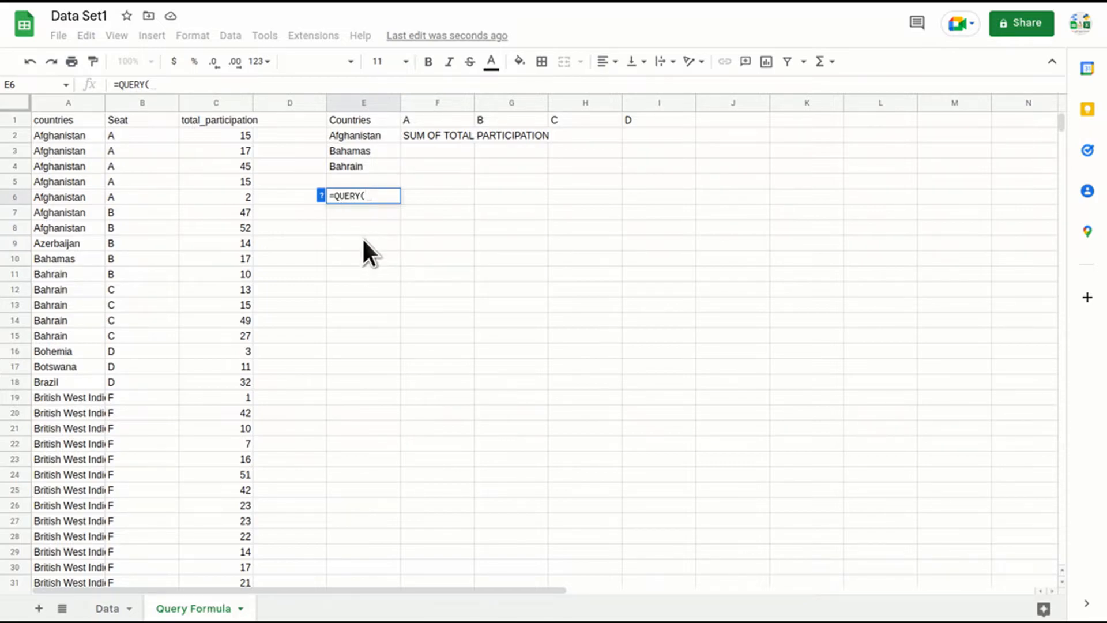
pyautogui.moveTo(71, 121); pyautogui.dragTo(233, 243)
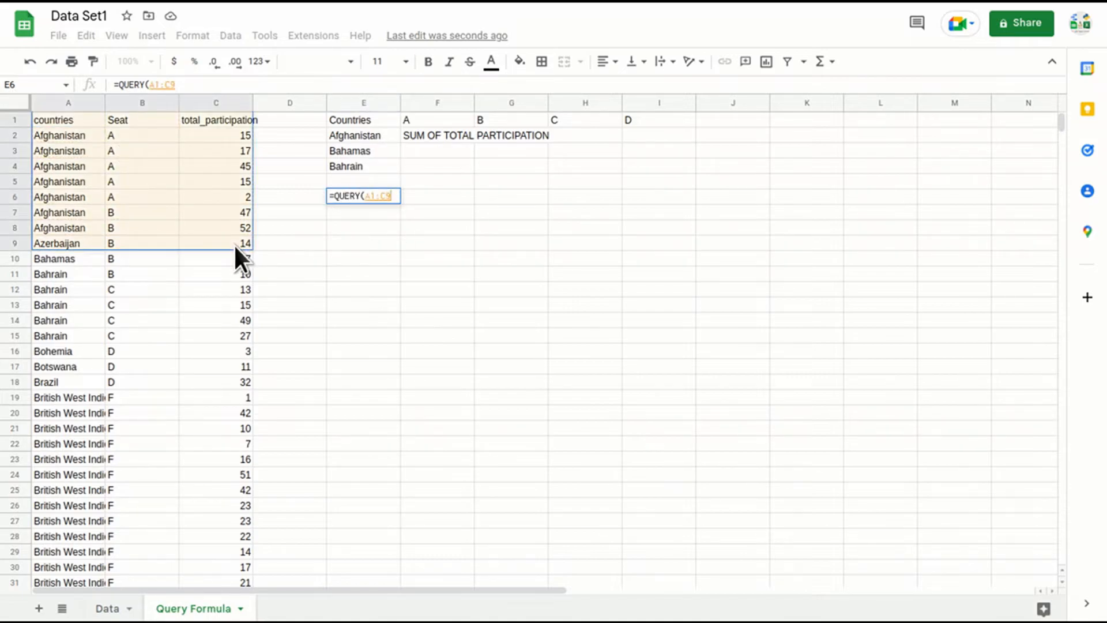
pyautogui.press('BackSpace')
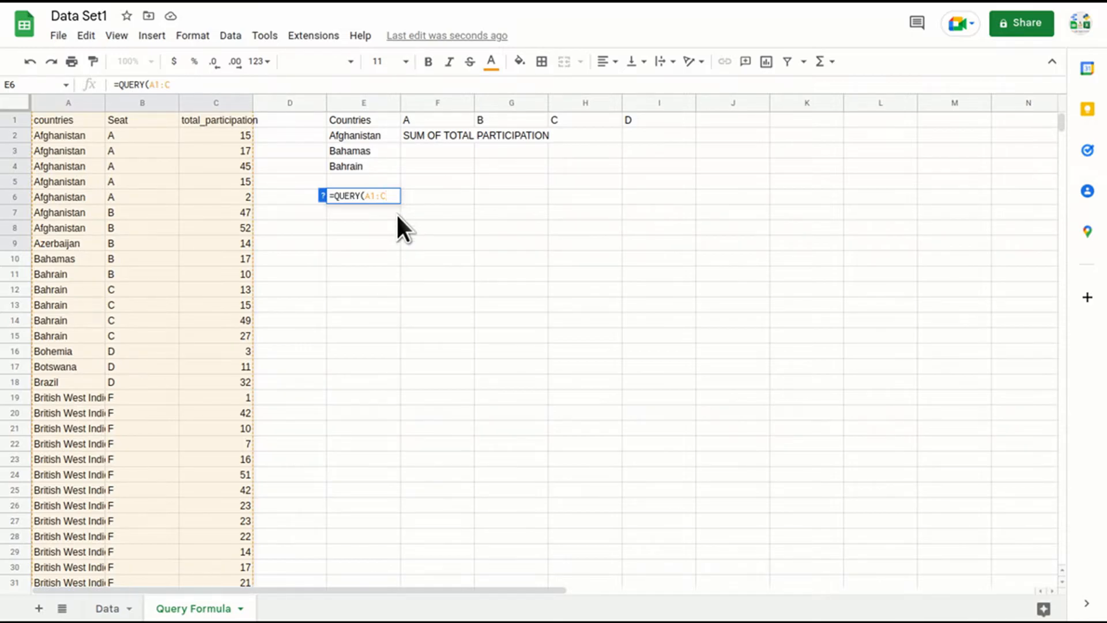
pyautogui.write(',')
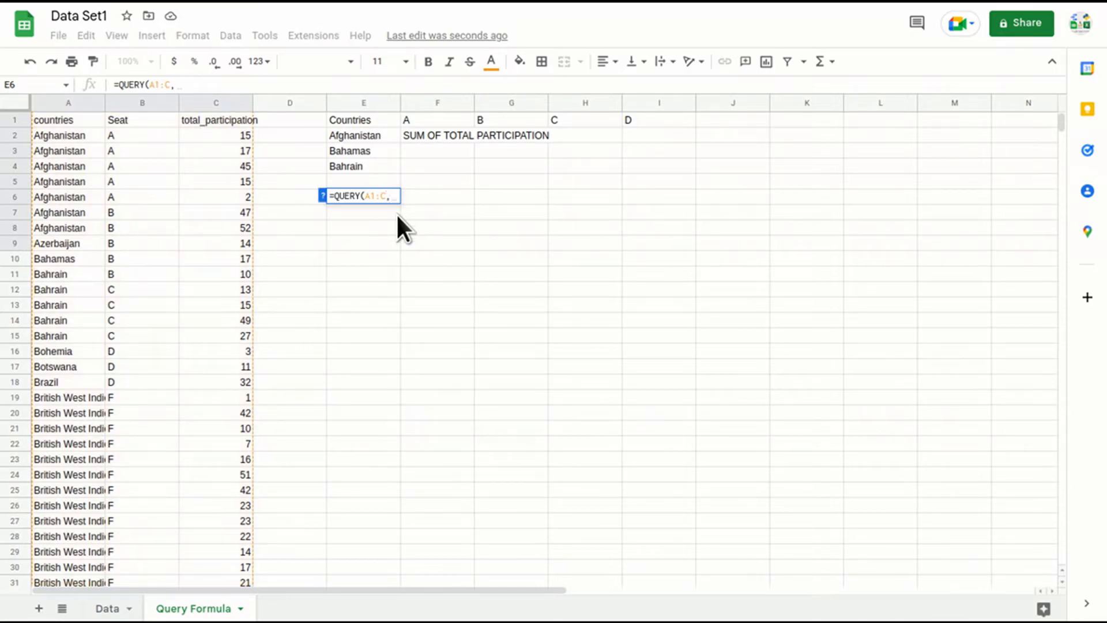
# Complete the E6 formula with the query string "select A, SUM(C) GROUP BY A PIVOT B"
pyautogui.write('"select')
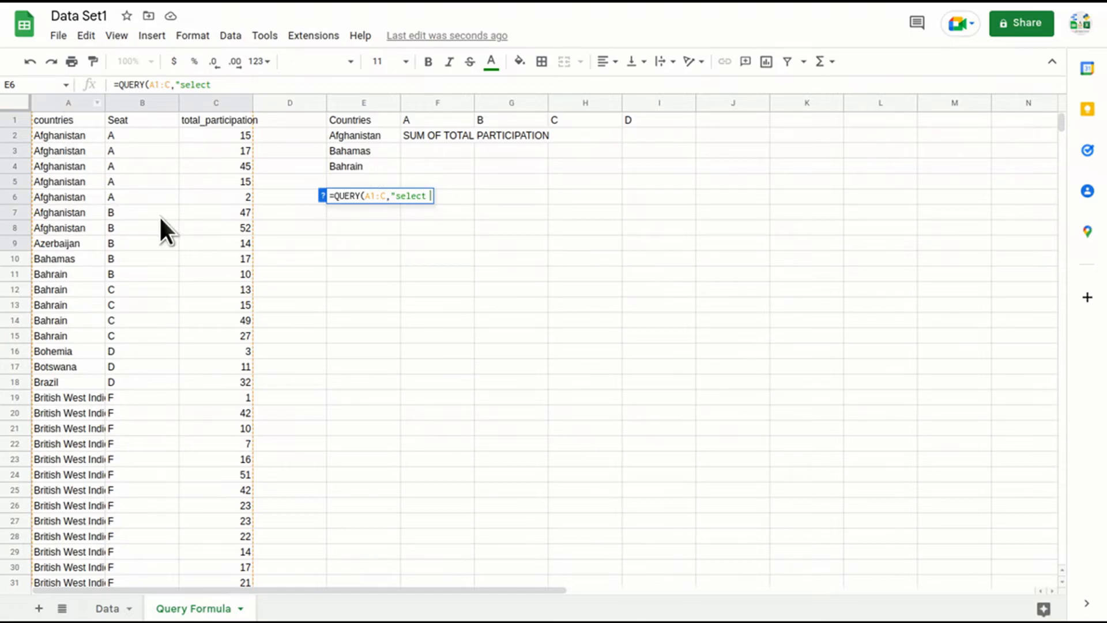
pyautogui.write('A,')
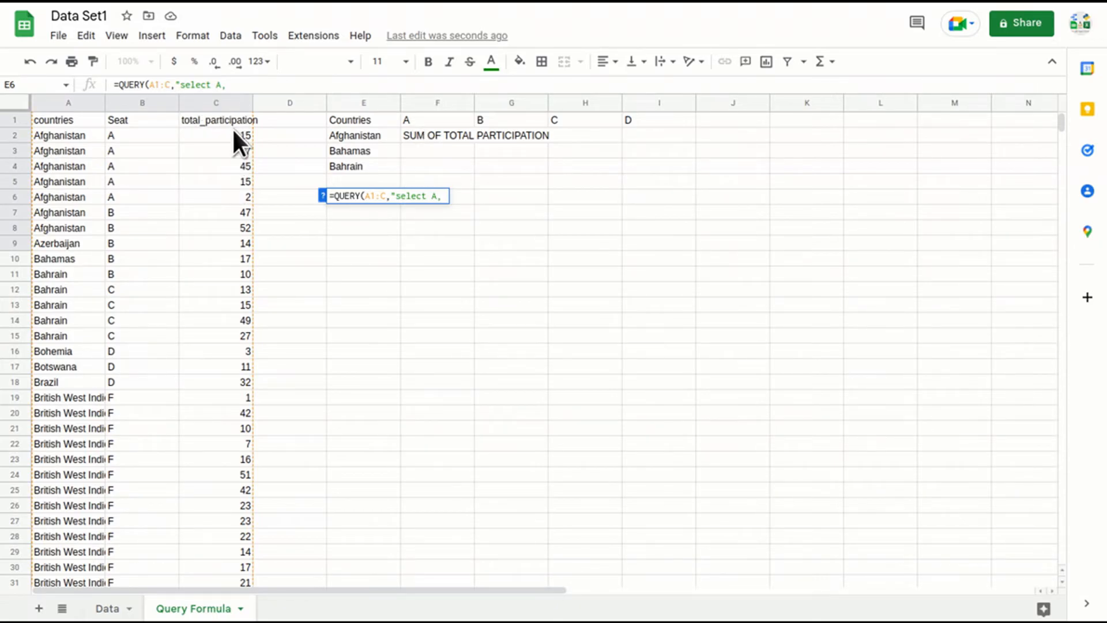
pyautogui.write('SUM(')
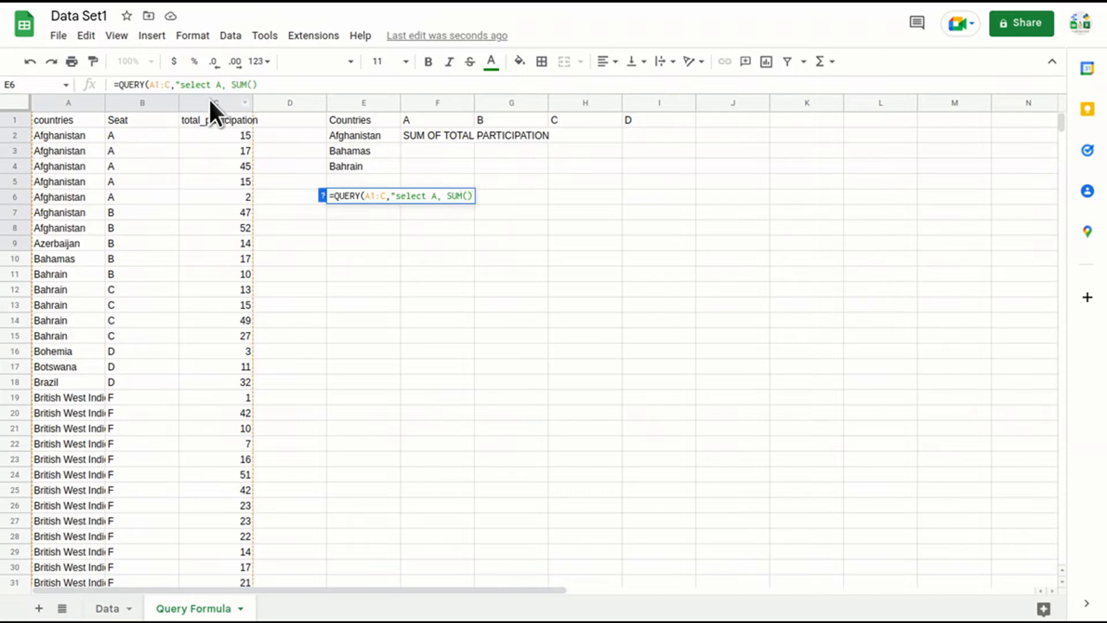
pyautogui.write('C) GROUP BY A')
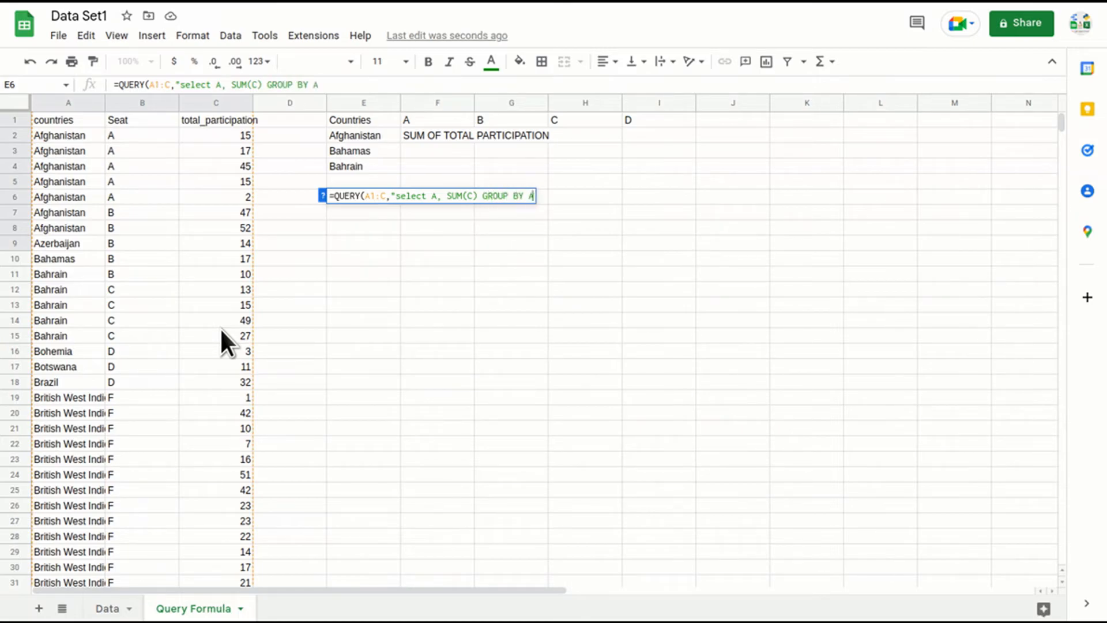
pyautogui.write(' PIVOT')
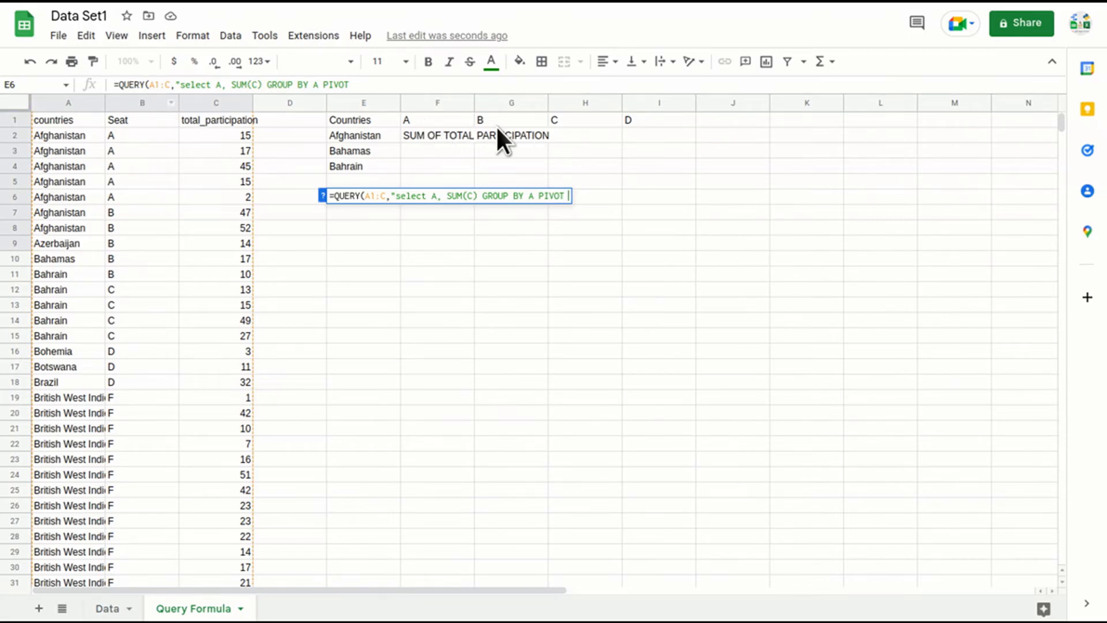
pyautogui.write('B')
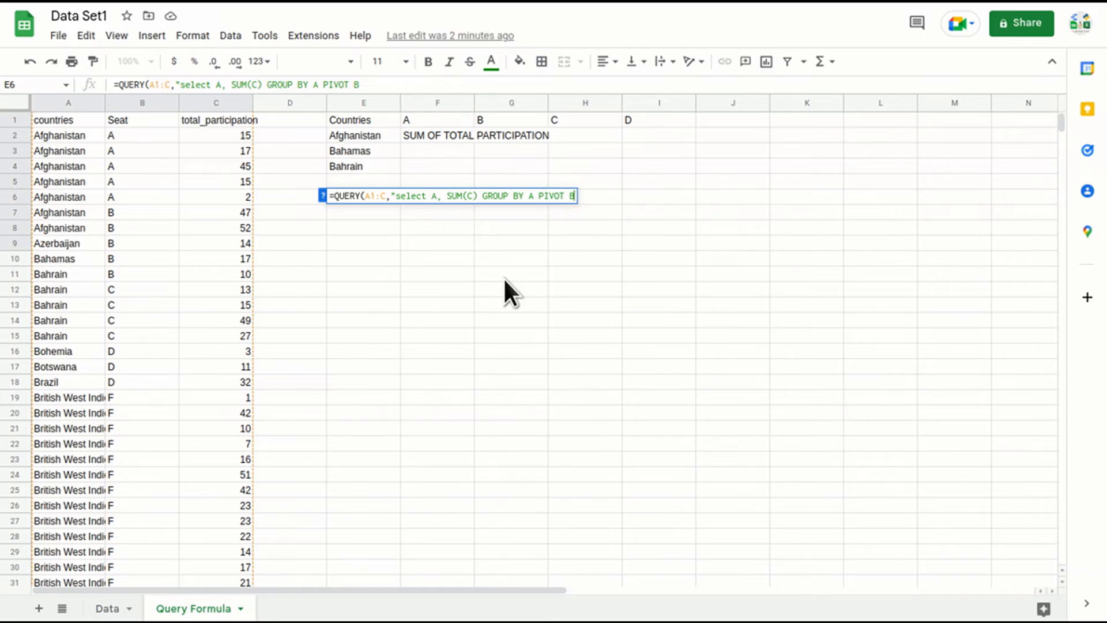
pyautogui.write('")')
pyautogui.press('Return')
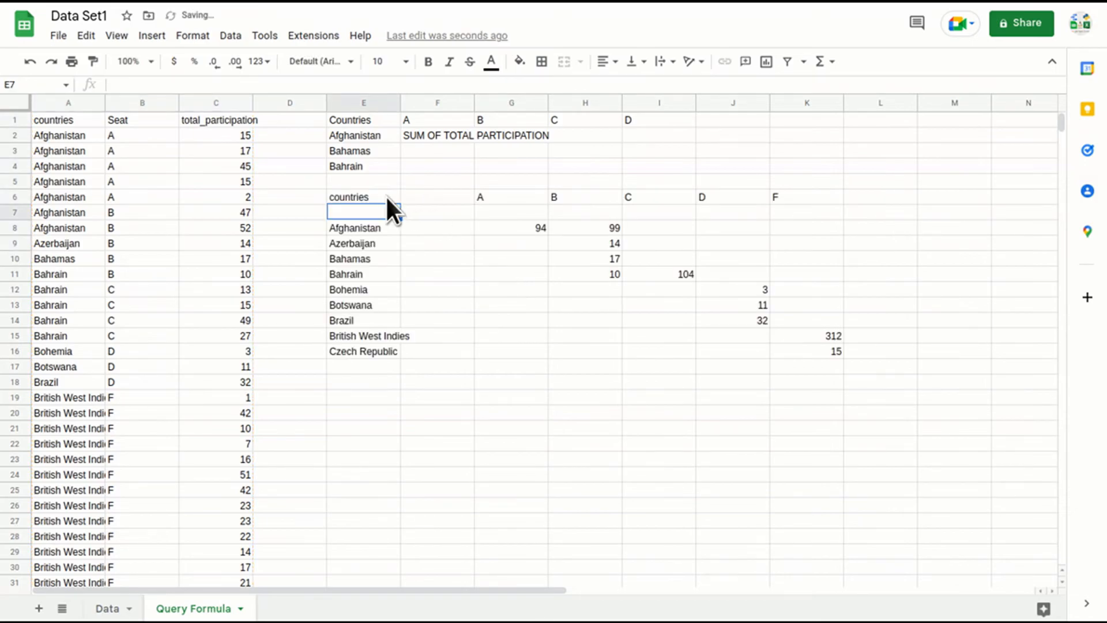
# Center-align the summed participation values of the pivot result in G8:K17
pyautogui.click(385, 197)
pyautogui.moveTo(375, 228); pyautogui.dragTo(383, 369)
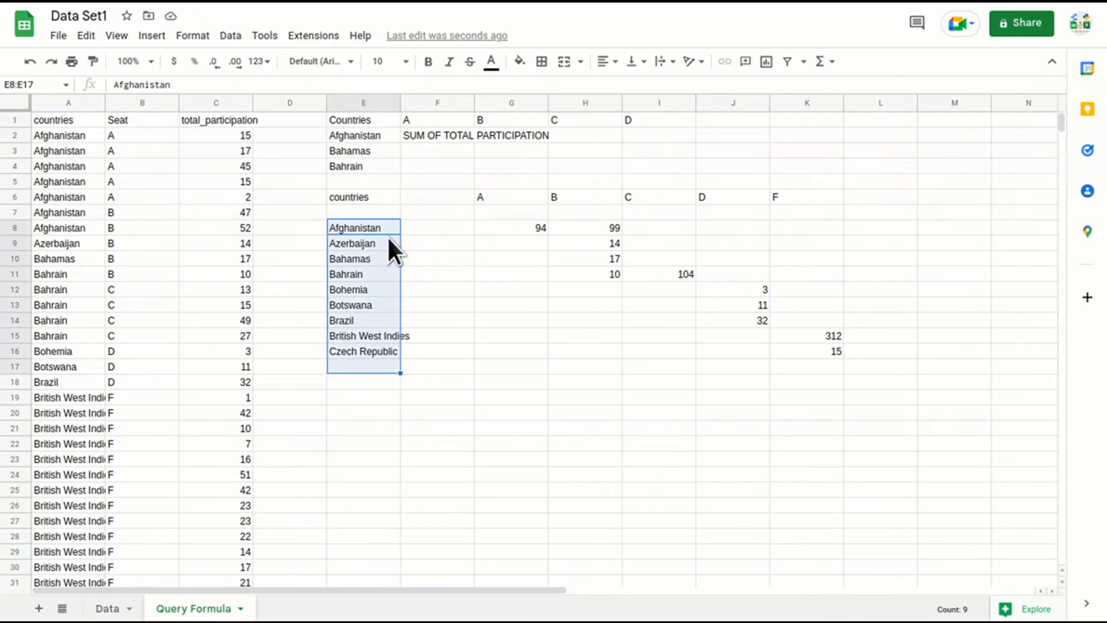
pyautogui.moveTo(503, 226); pyautogui.dragTo(825, 363)
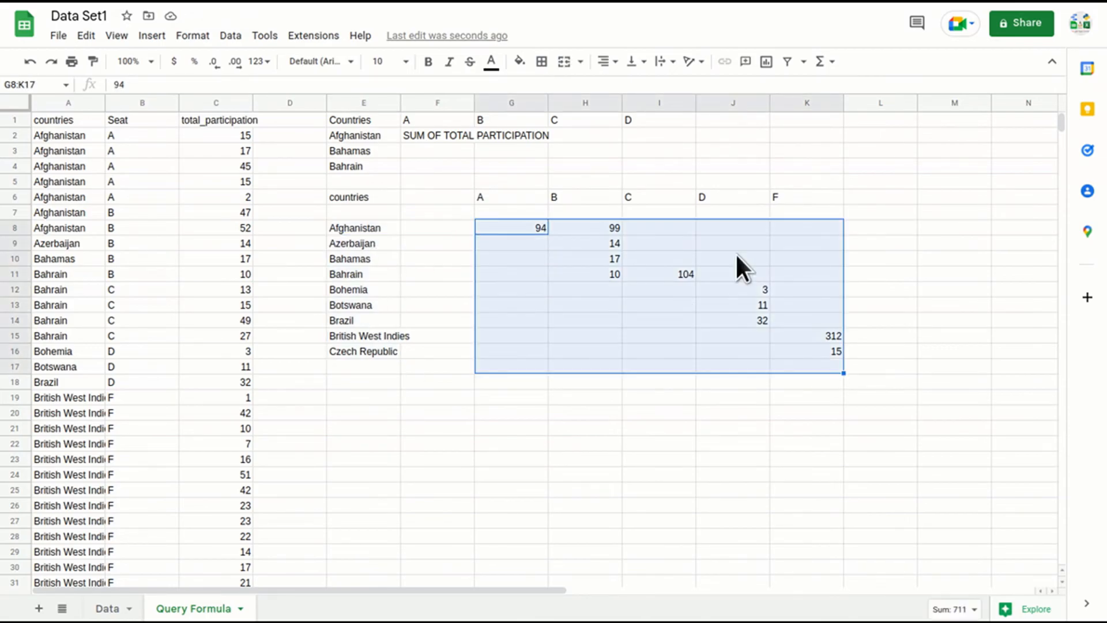
pyautogui.click(605, 61)
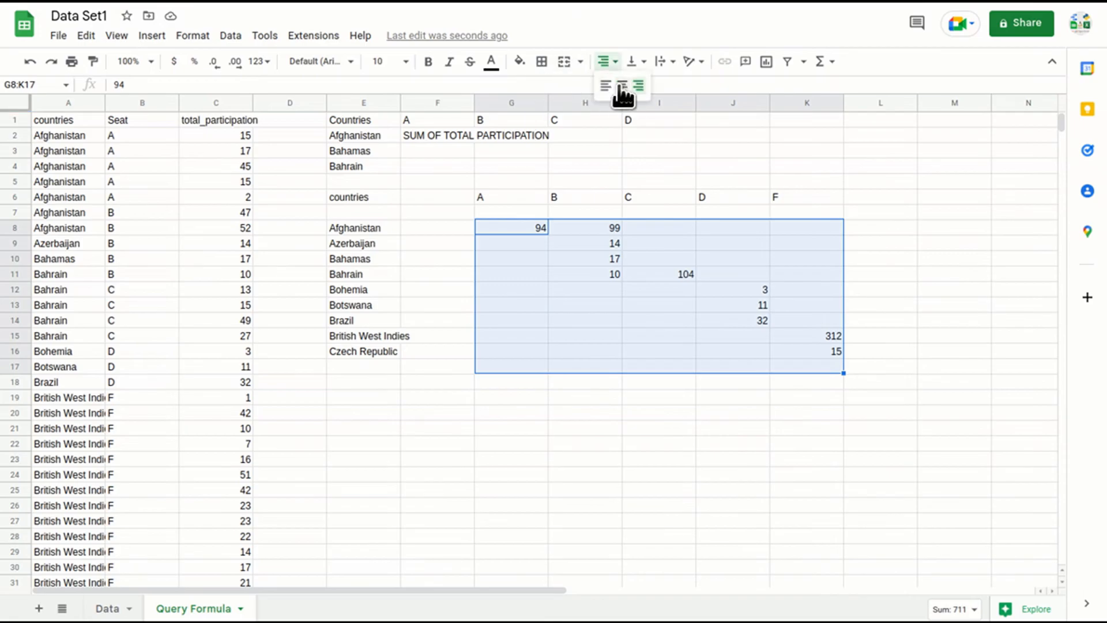
pyautogui.click(623, 86)
pyautogui.click(606, 350)
# Apply all borders to the pivot result in E6:K16, including its header row
pyautogui.moveTo(485, 196); pyautogui.dragTo(791, 199)
pyautogui.moveTo(370, 198); pyautogui.dragTo(813, 345)
pyautogui.click(542, 61)
pyautogui.click(545, 87)
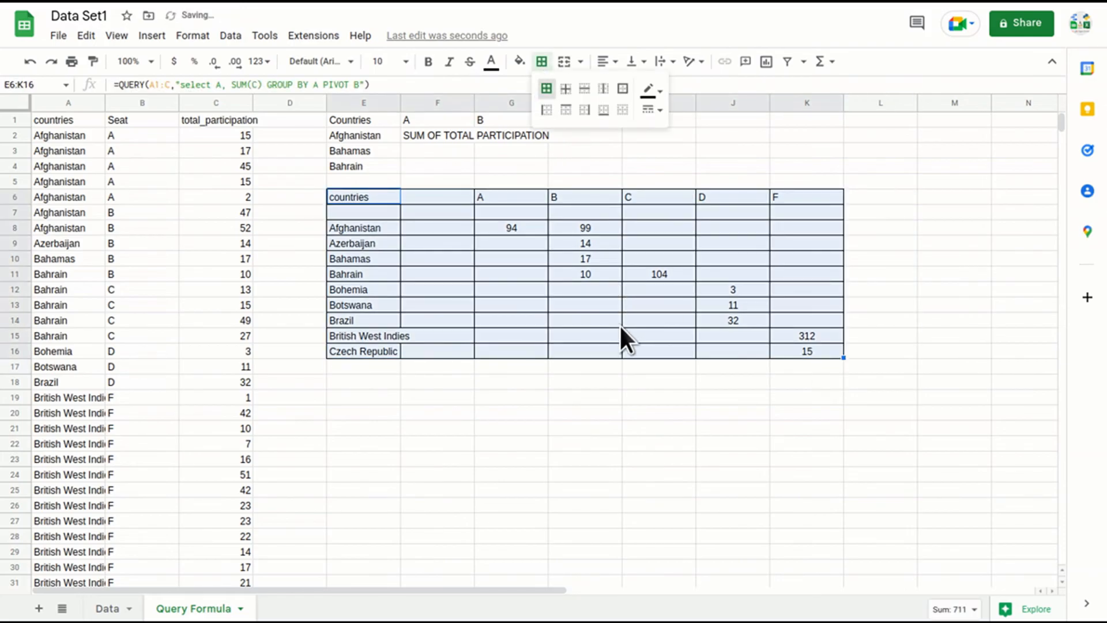
pyautogui.click(618, 323)
pyautogui.moveTo(375, 195); pyautogui.dragTo(818, 350)
pyautogui.click(370, 197)
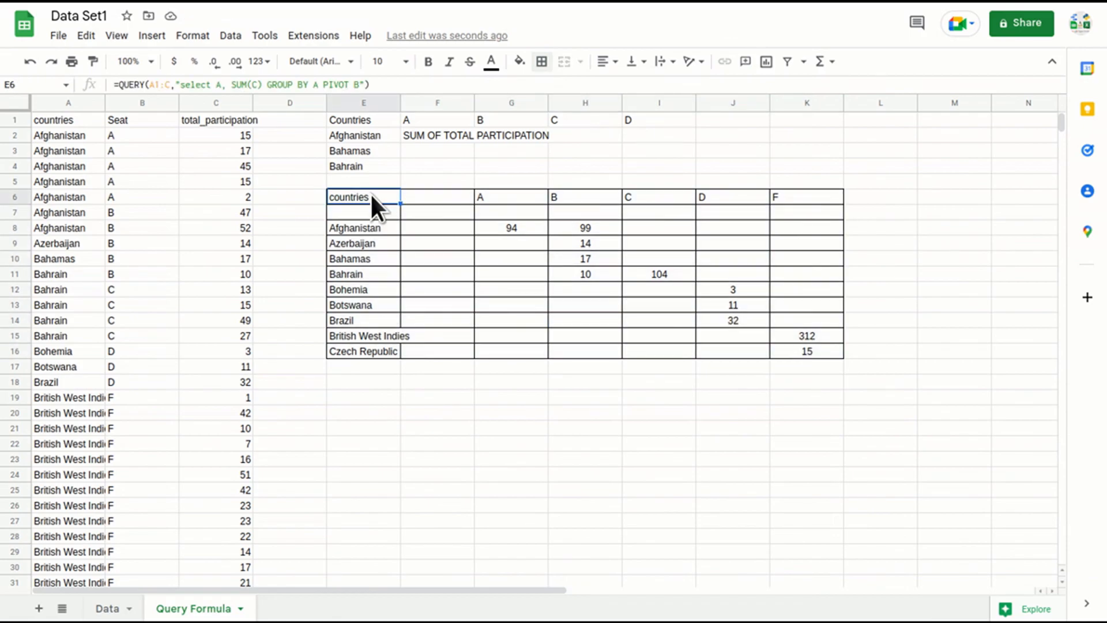